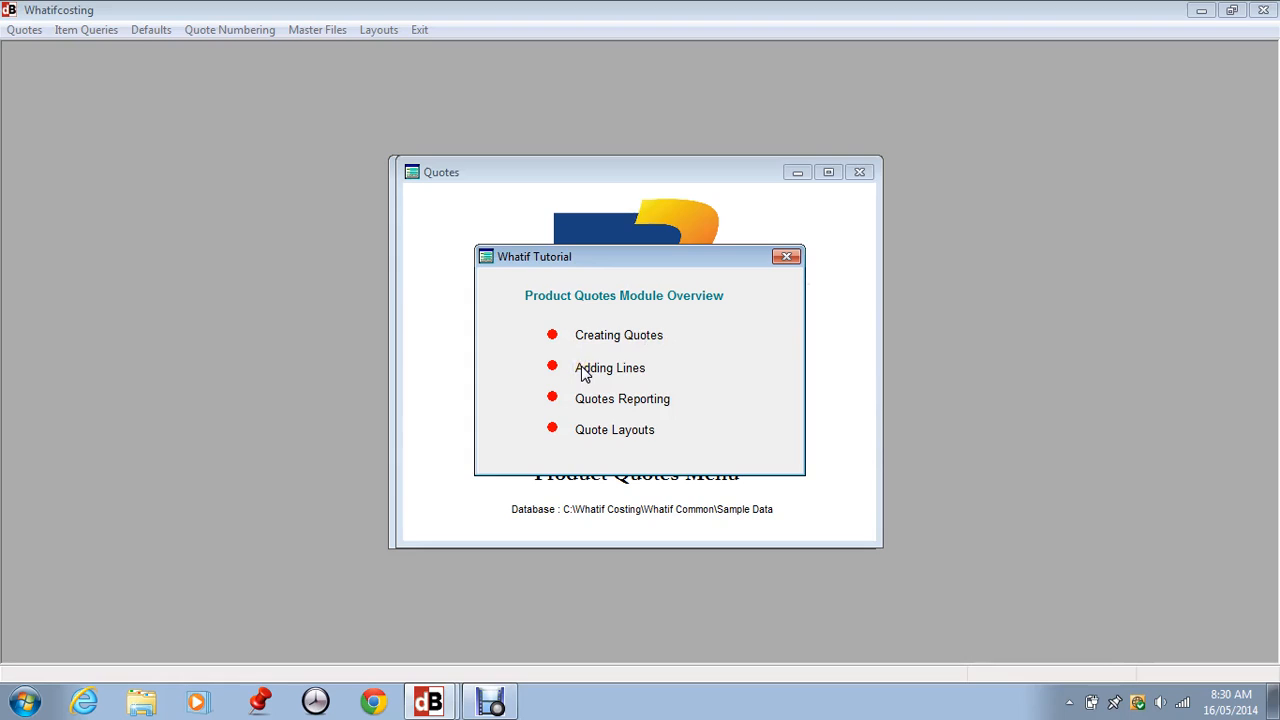
Dismiss the tutorial overview and open the product quotes master list.
left_click(580, 370)
left_click(786, 257)
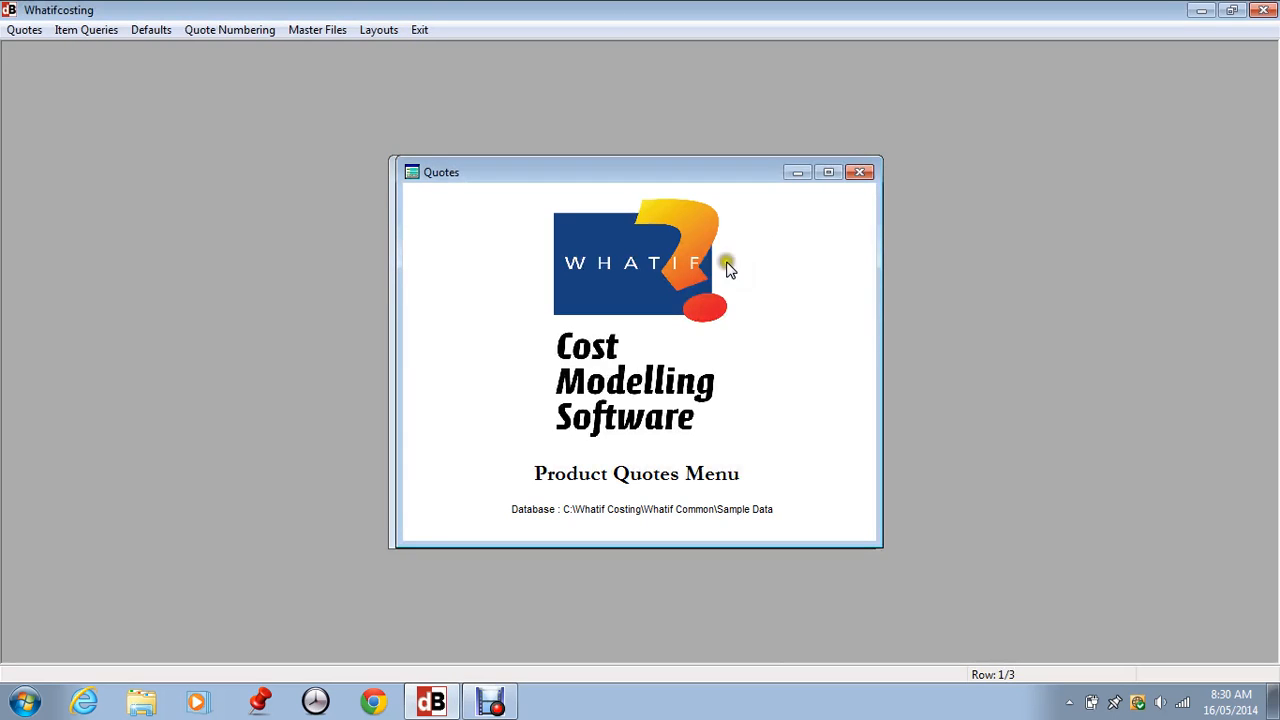
left_click(26, 32)
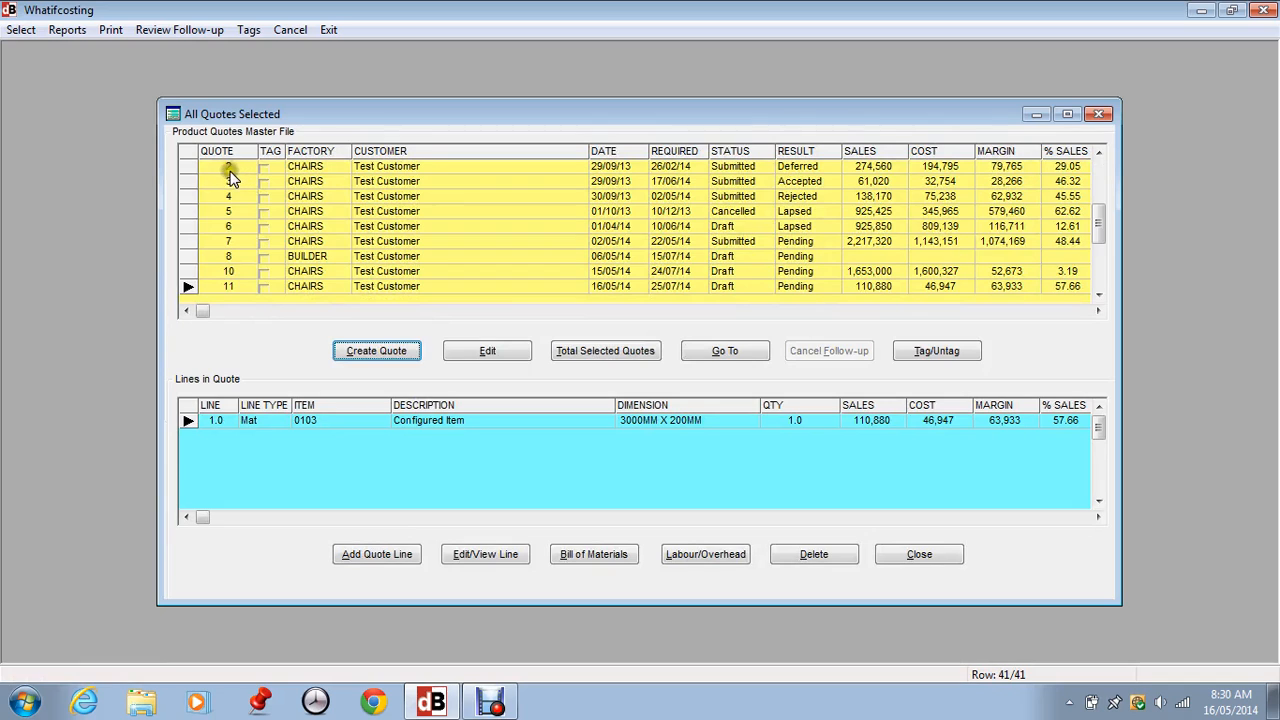
Examine the lines of several existing quotes, including quotes 5, 6, 7, 8 and 10, and close the quotes list.
left_click(224, 180)
left_click(216, 180)
left_click(212, 211)
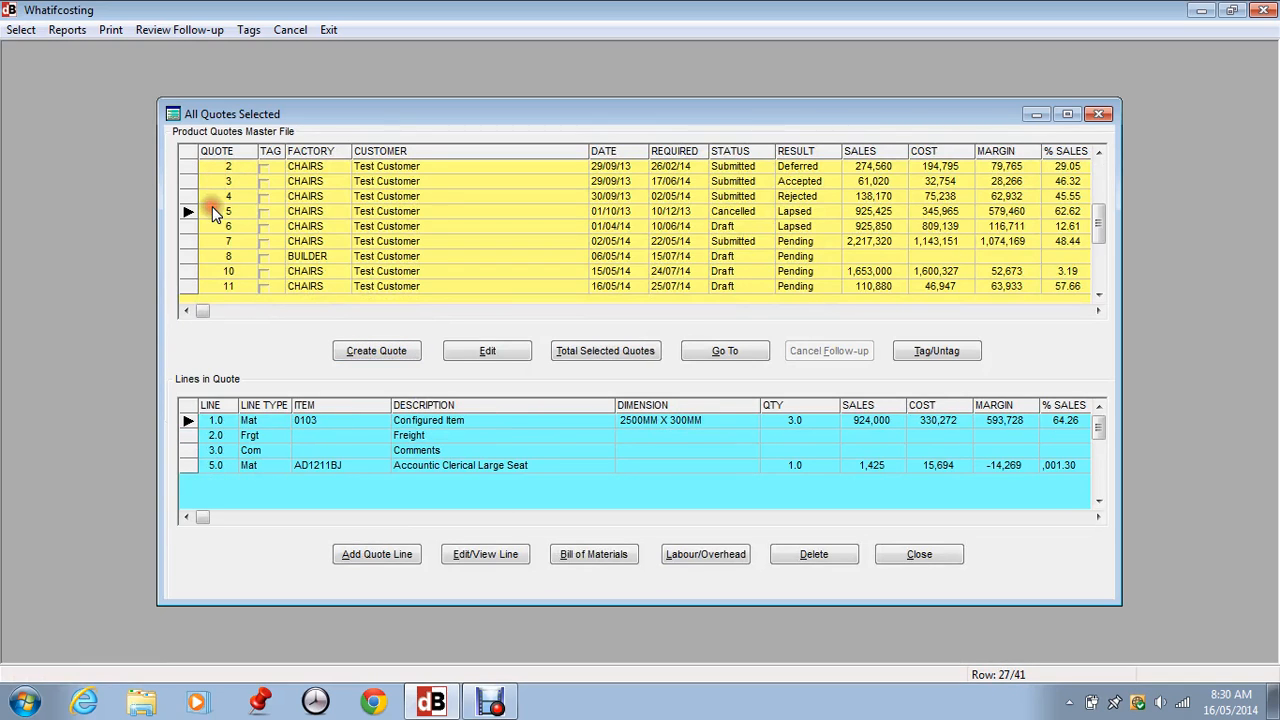
left_click(209, 221)
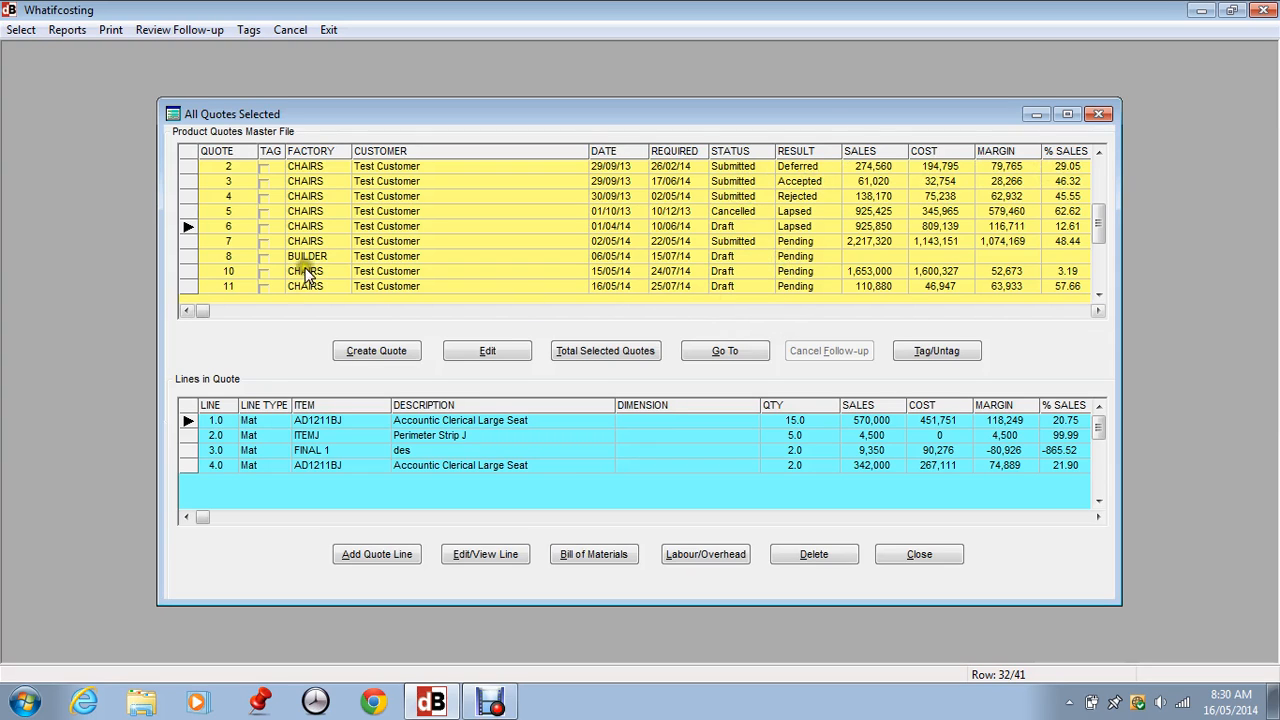
left_click(222, 271)
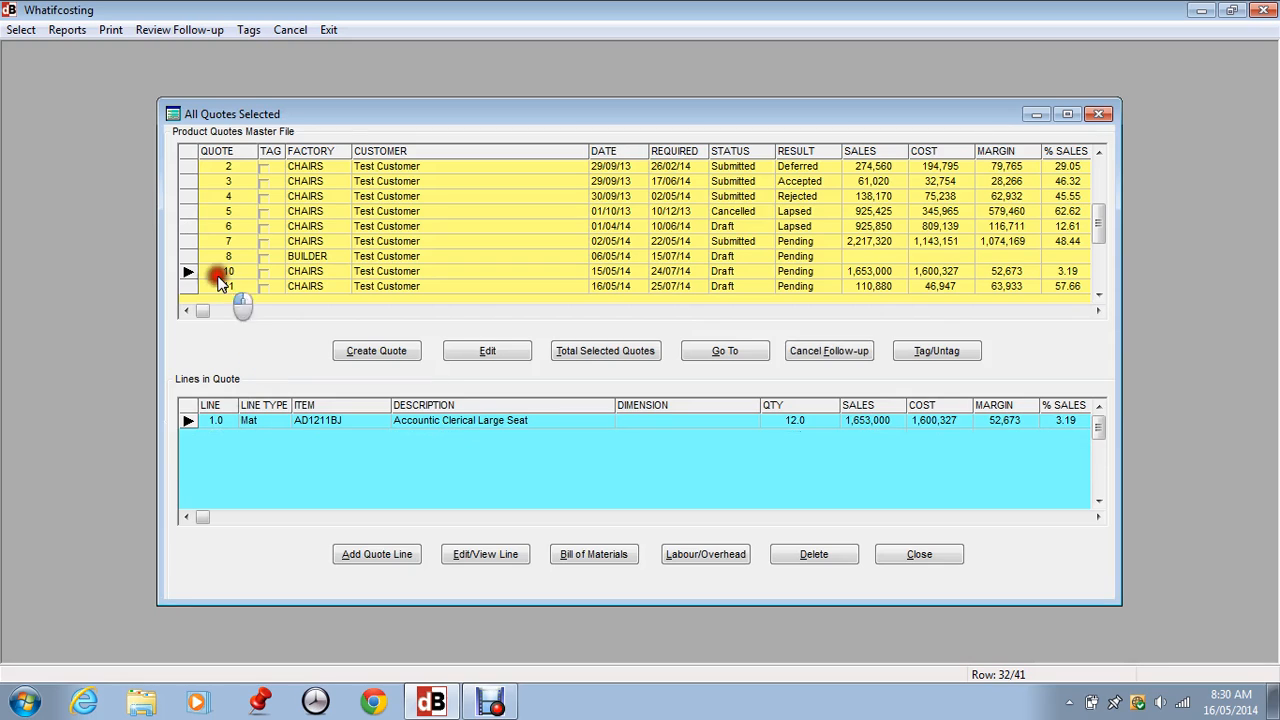
left_click(222, 444)
left_click(222, 243)
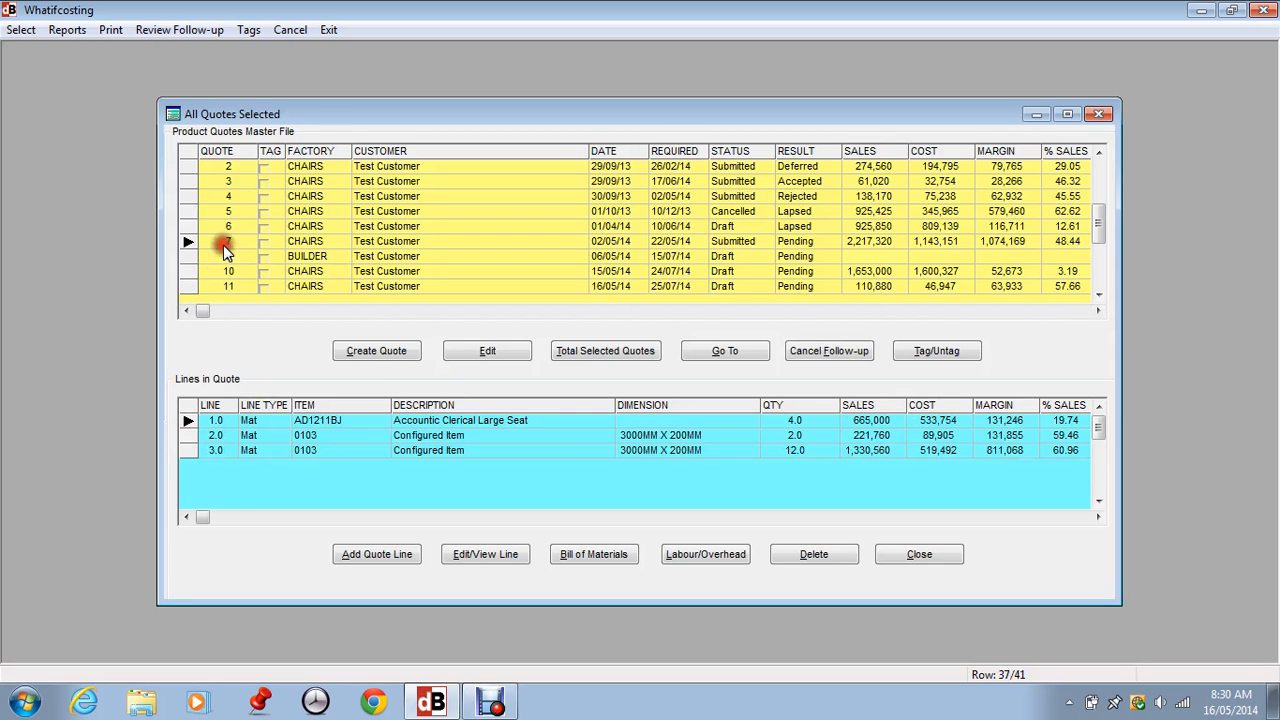
left_click(333, 258)
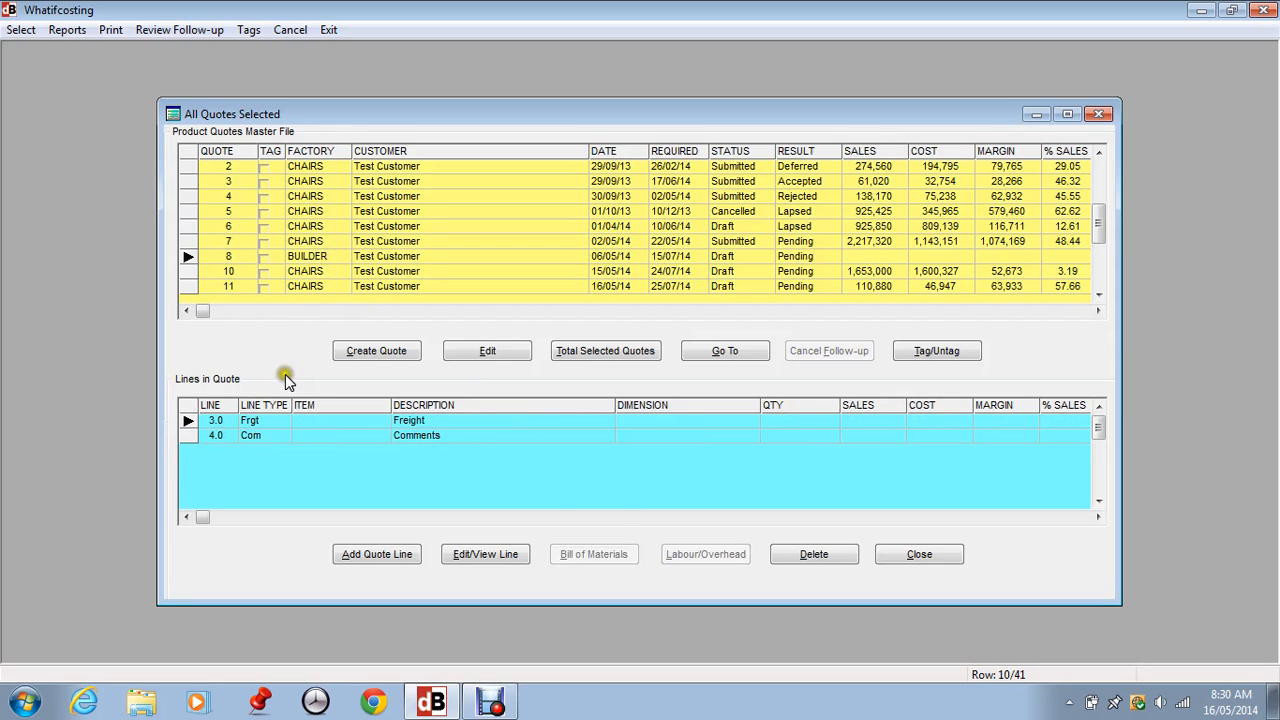
left_click(918, 556)
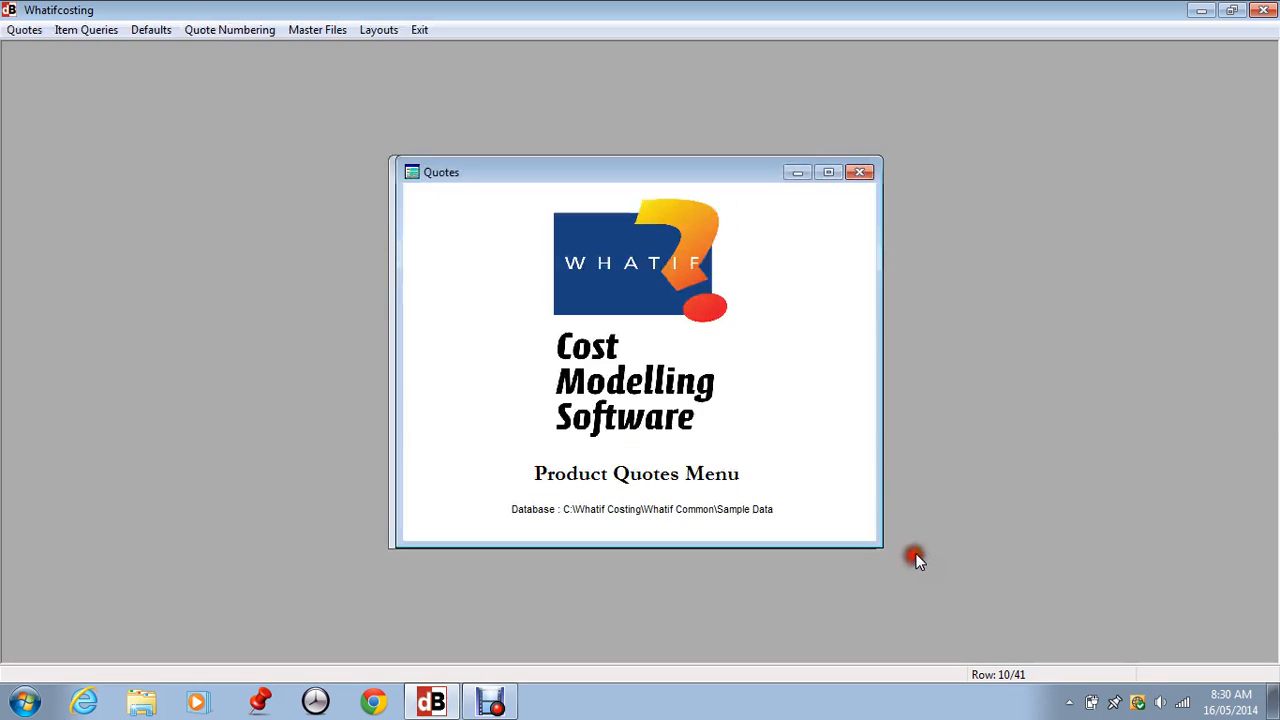
Review the details and addresses of Test Customer in the customers master file, leaving without changes.
left_click(312, 30)
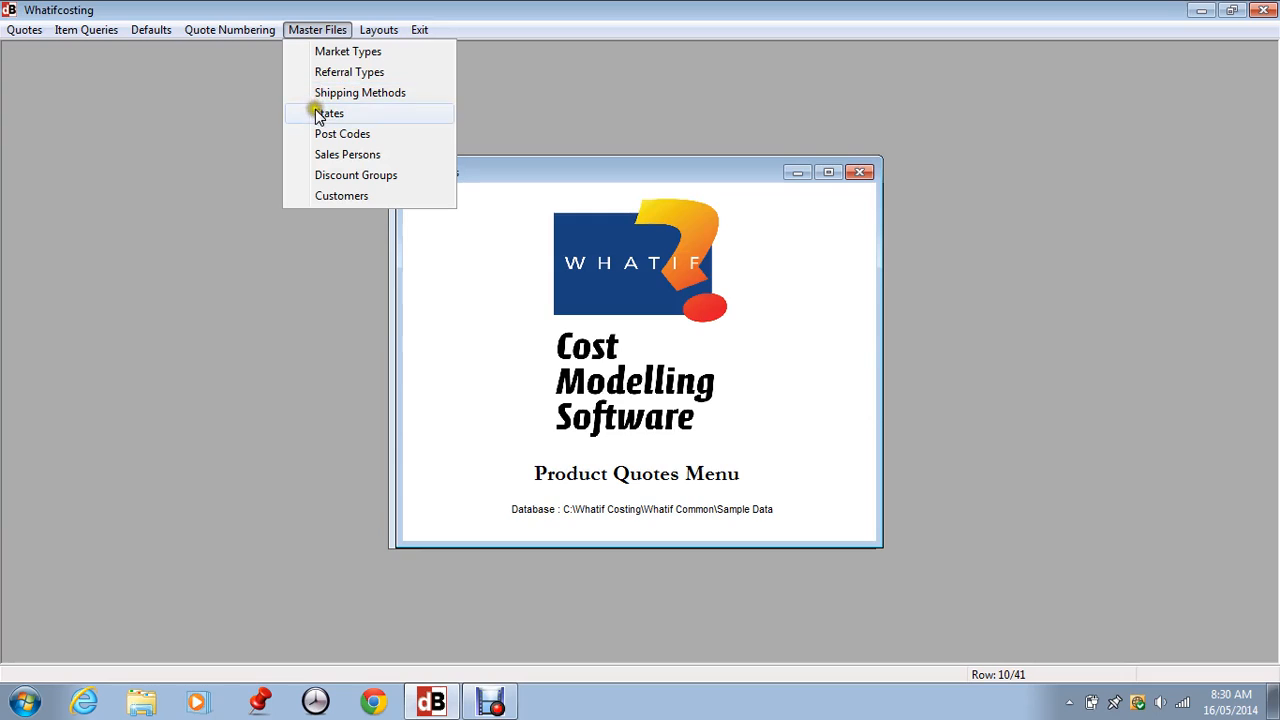
left_click(327, 196)
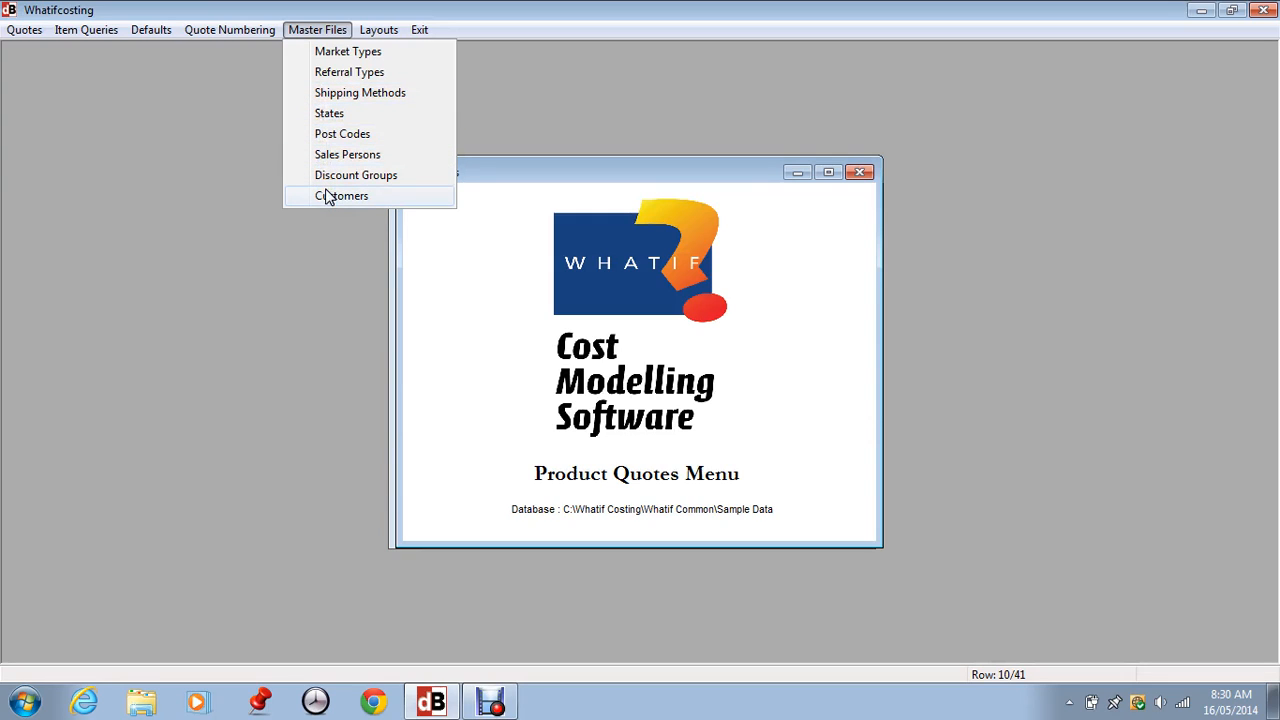
left_click(327, 196)
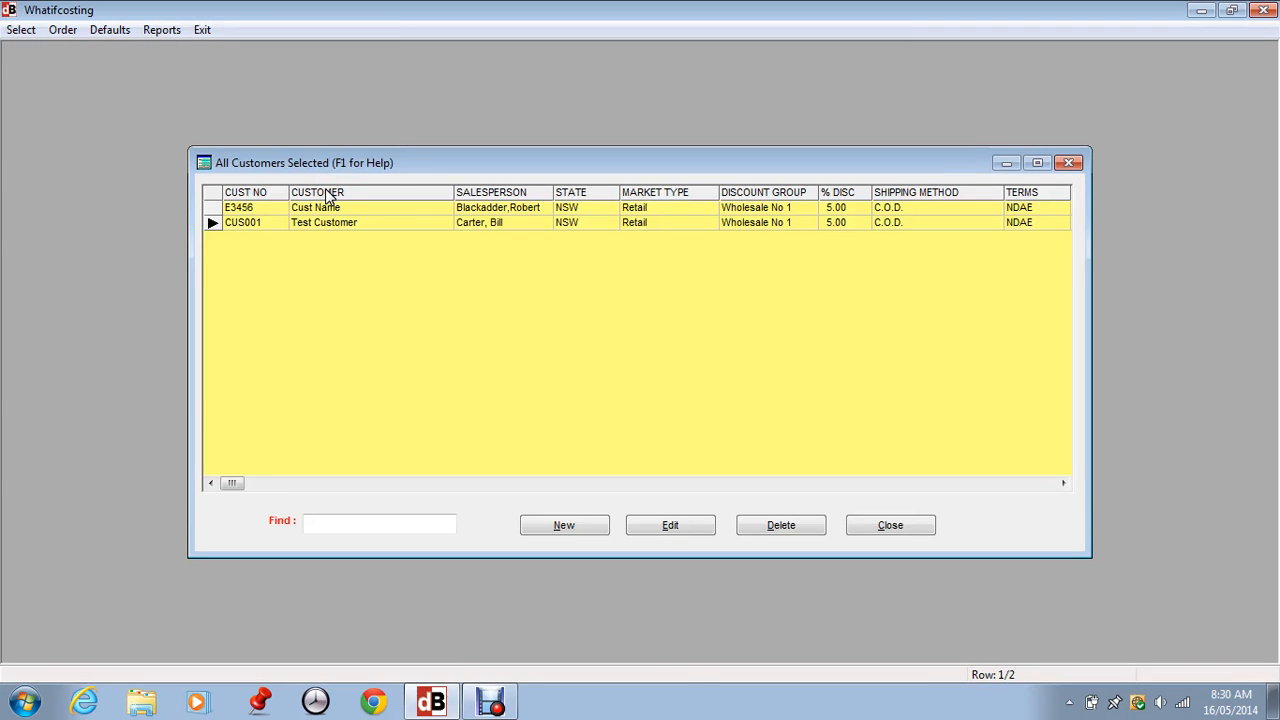
left_click(670, 525)
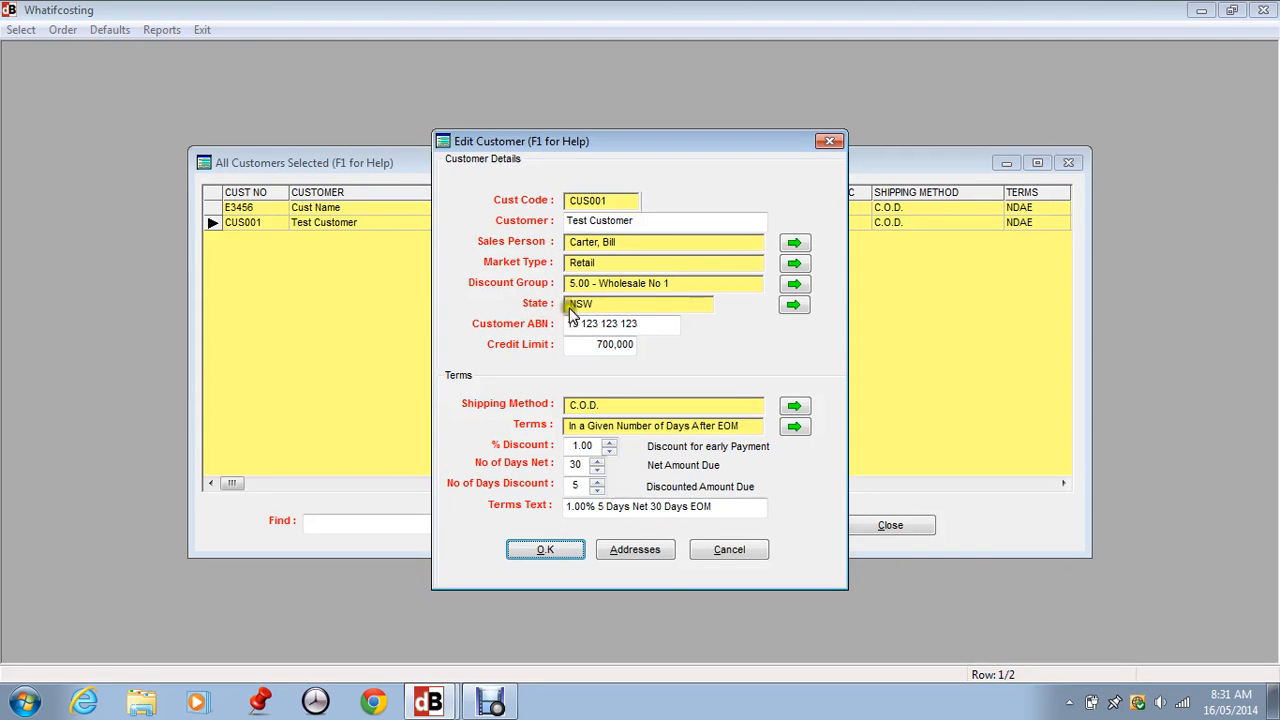
left_click(635, 549)
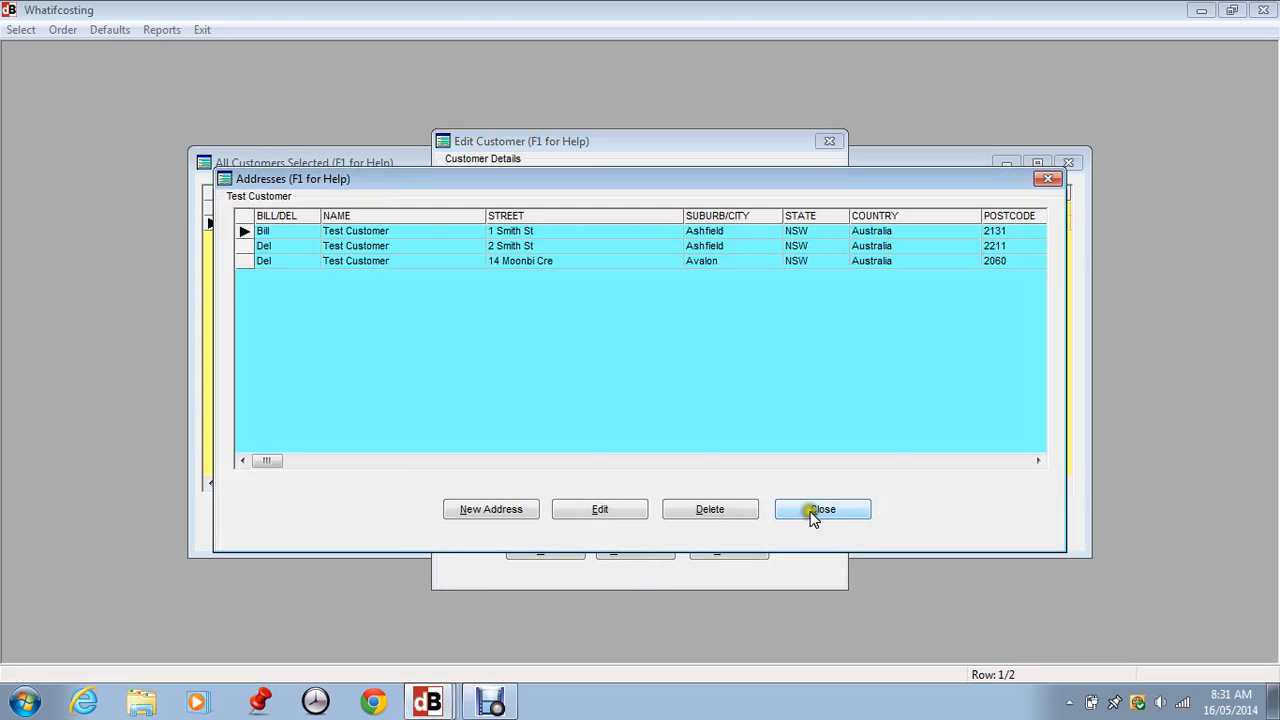
left_click(813, 512)
left_click(737, 548)
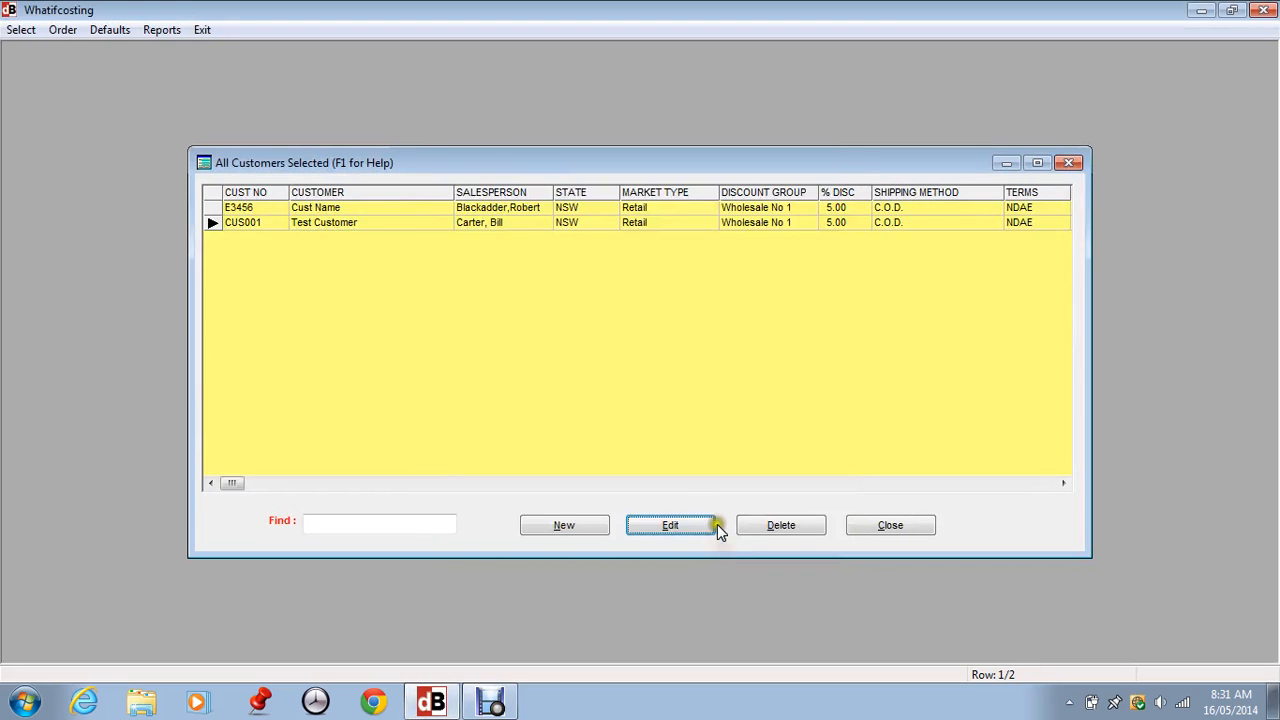
left_click(889, 527)
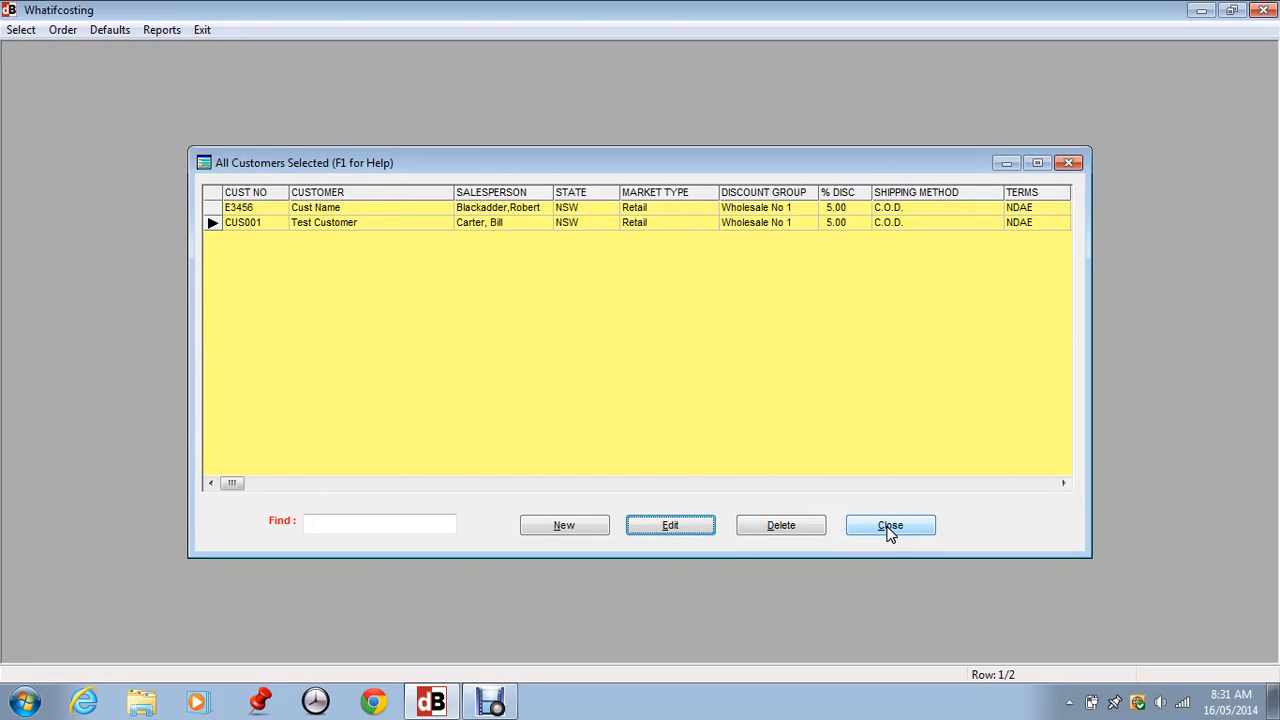
left_click(890, 527)
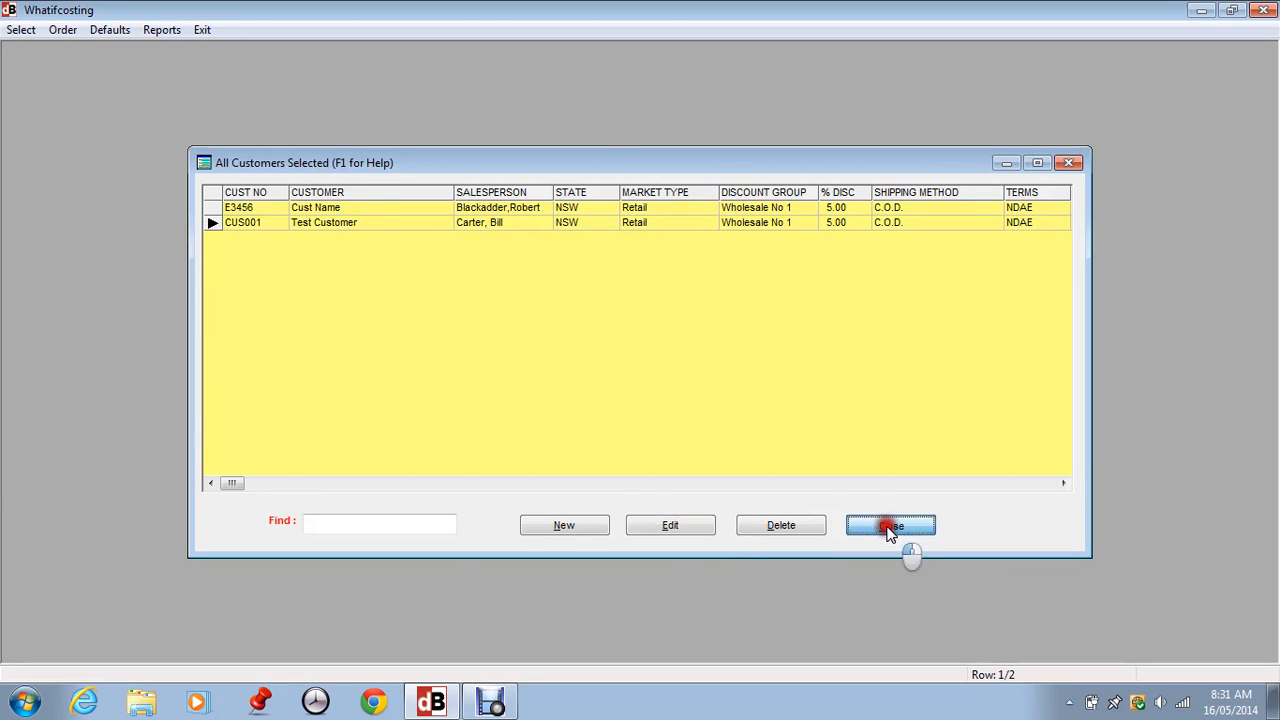
Create a new quote for Test Customer, accepting the default quote details.
left_click(24, 32)
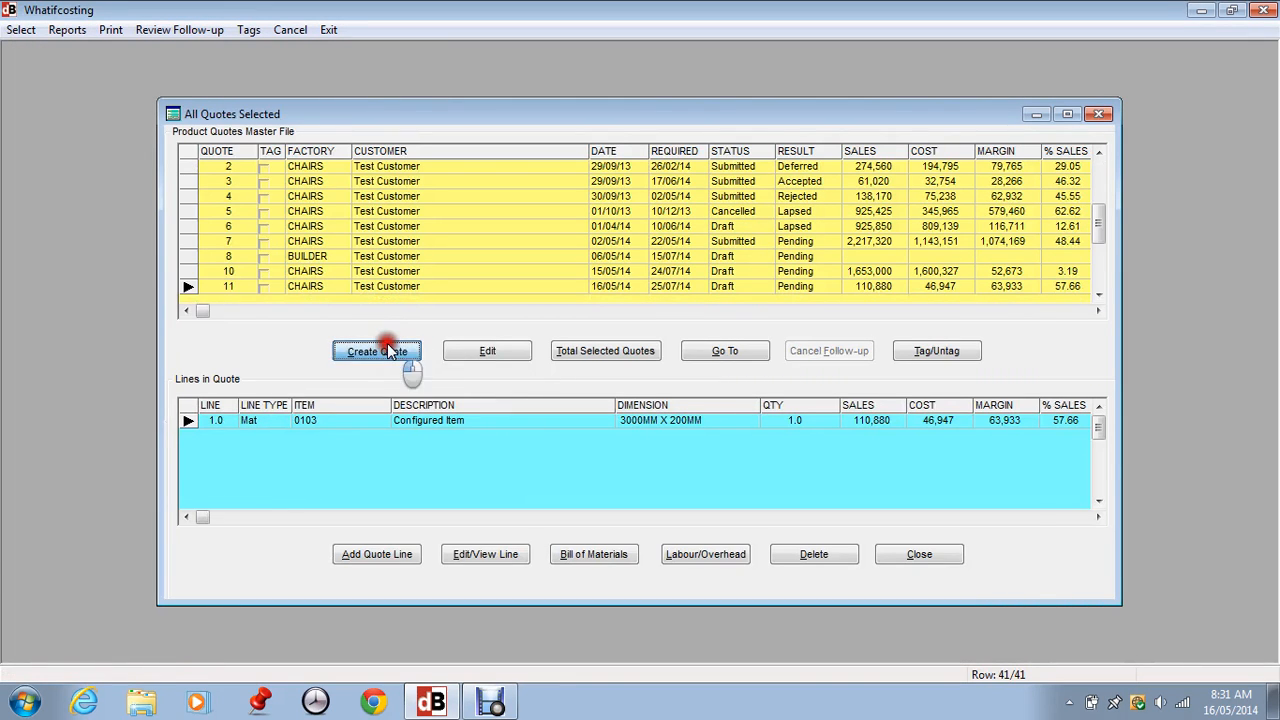
left_click(387, 343)
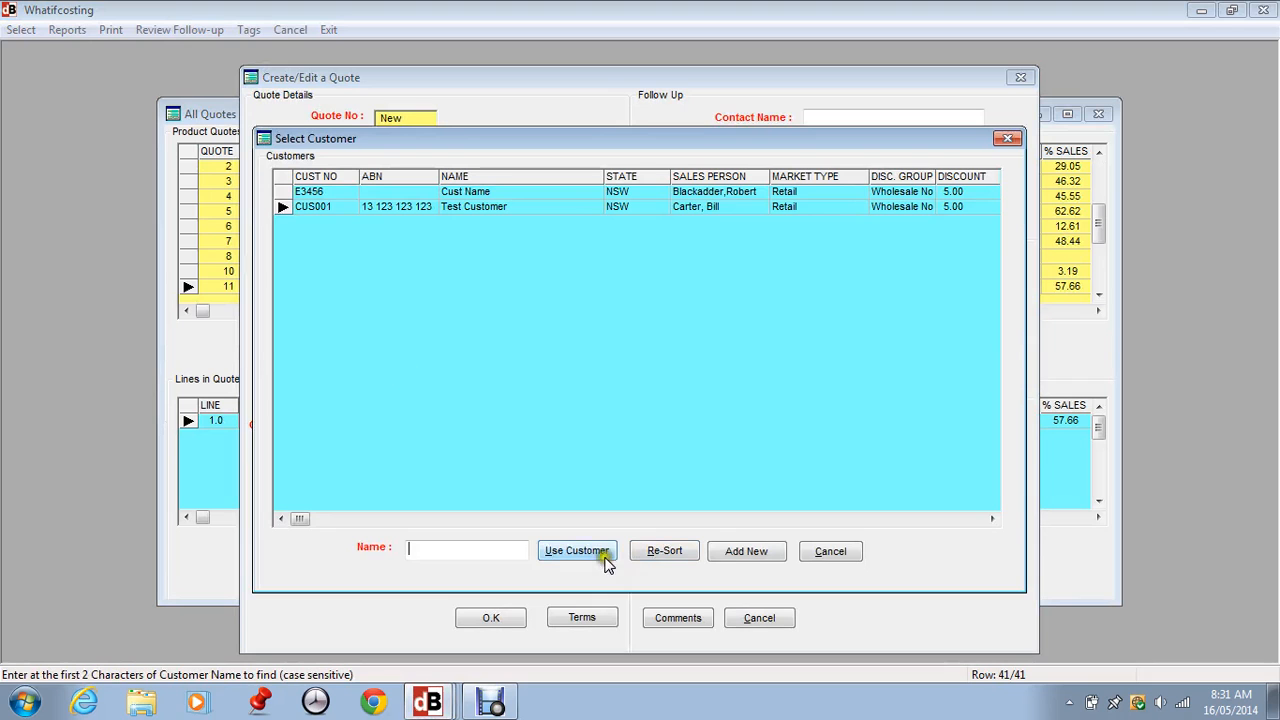
left_click(604, 556)
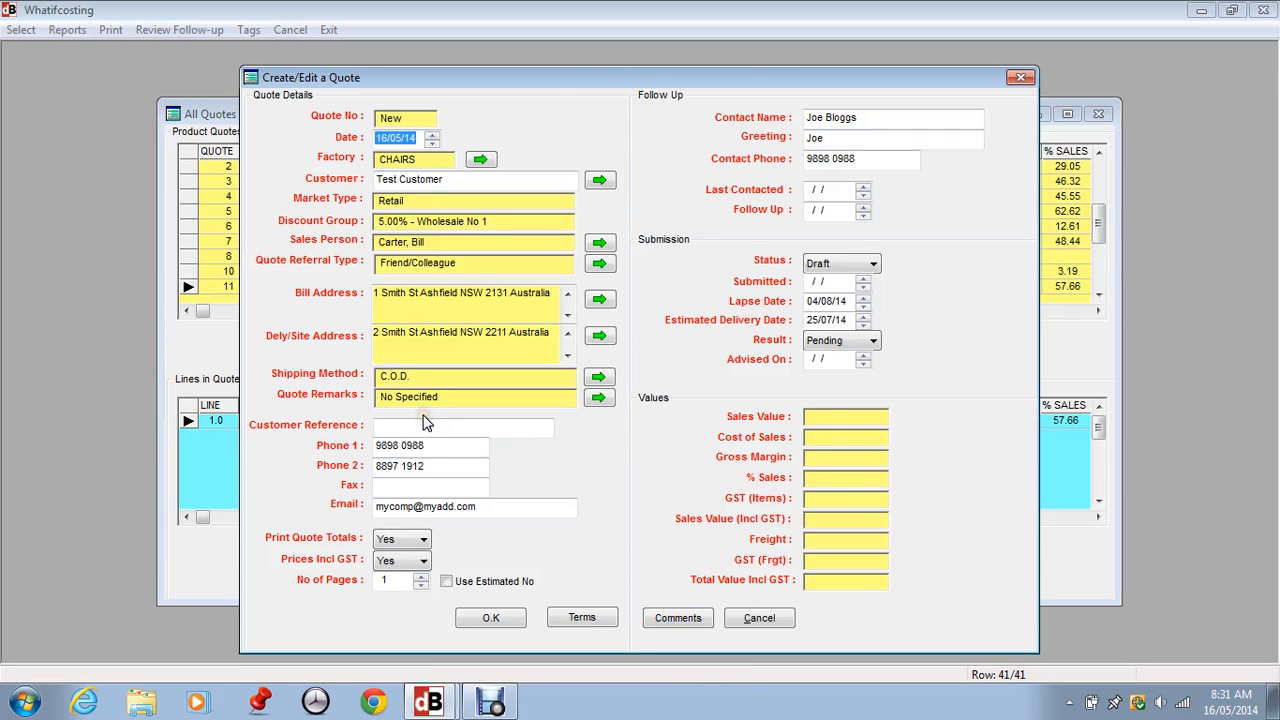
left_click(483, 617)
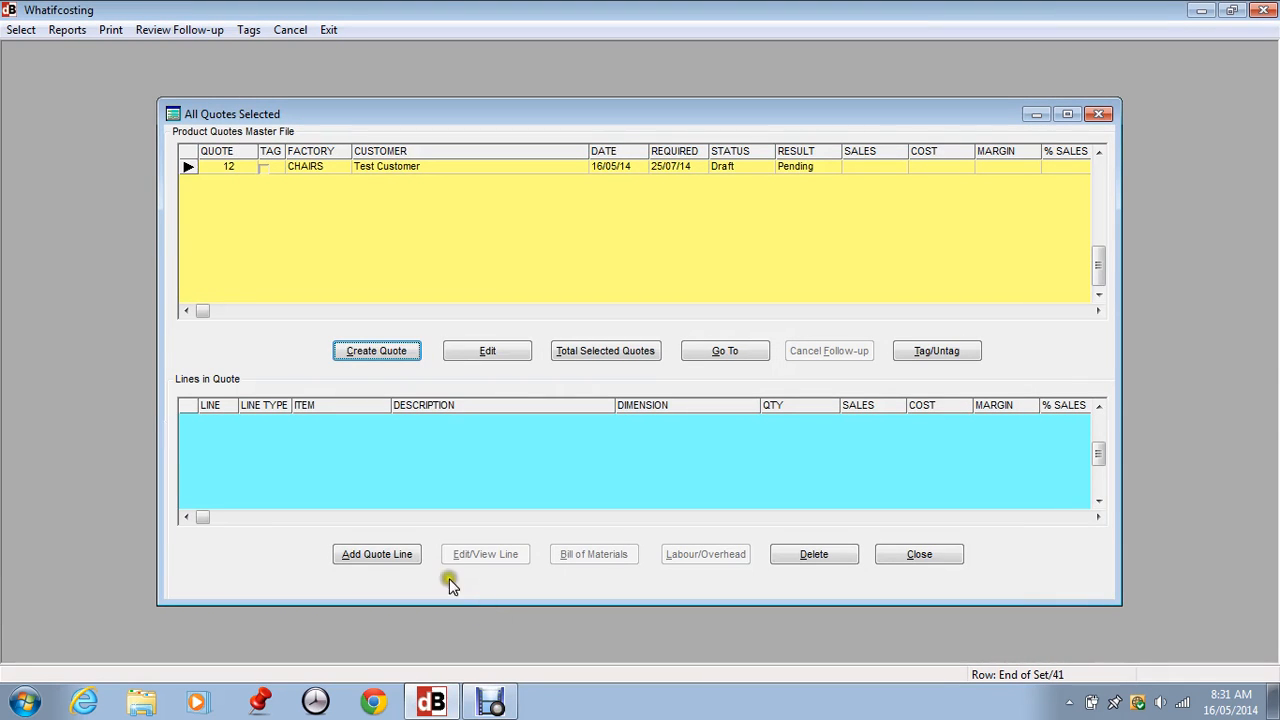
Start a new Item line in the quote and choose item 0103, Configured Item.
left_click(388, 554)
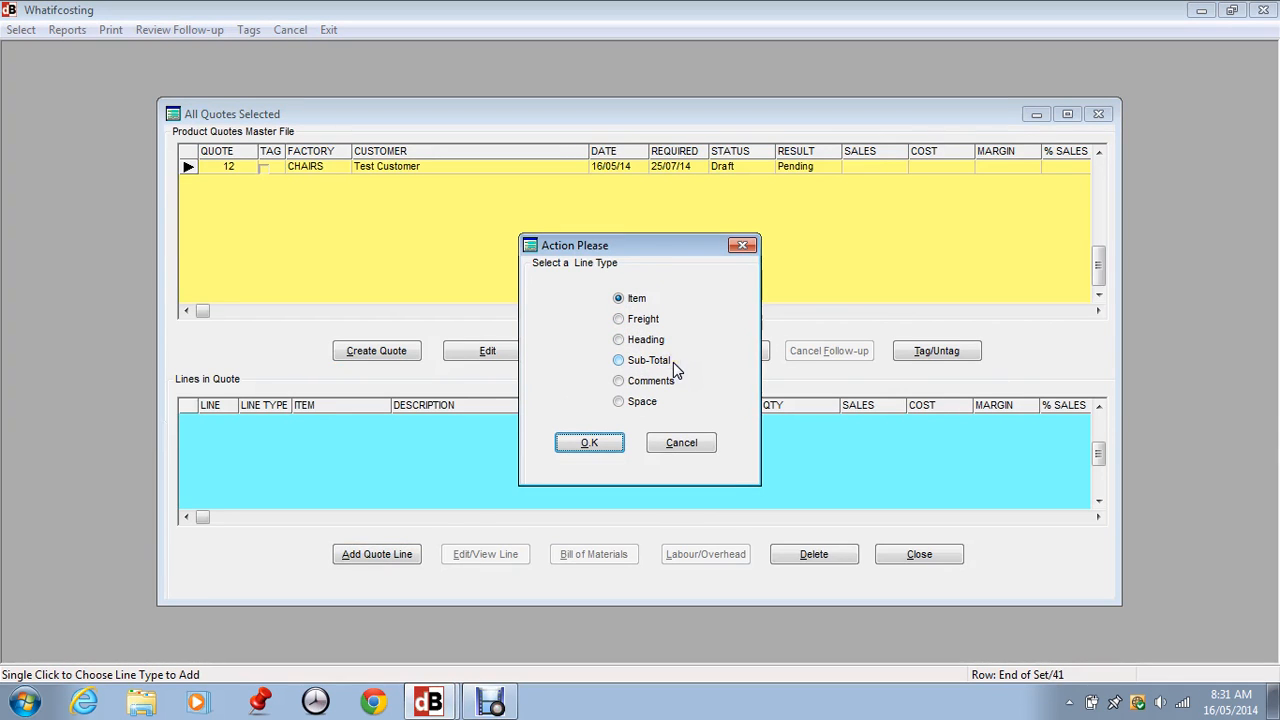
left_click(592, 444)
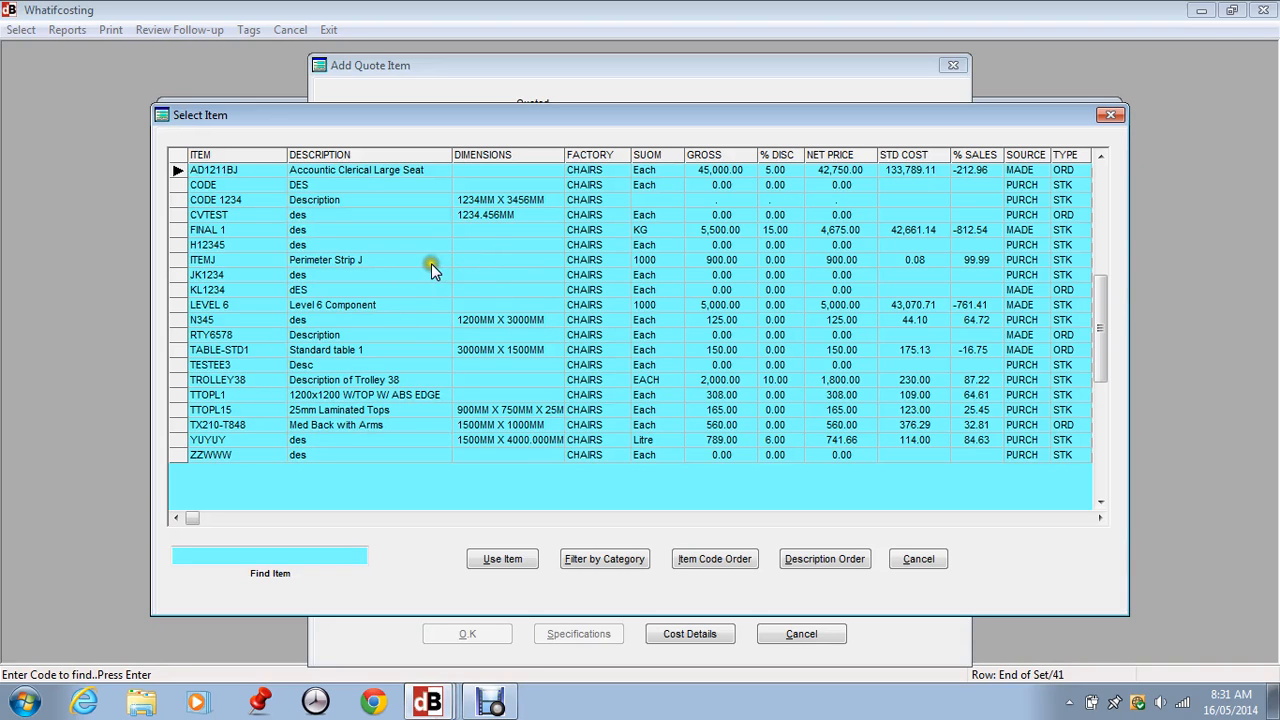
left_click(1101, 175)
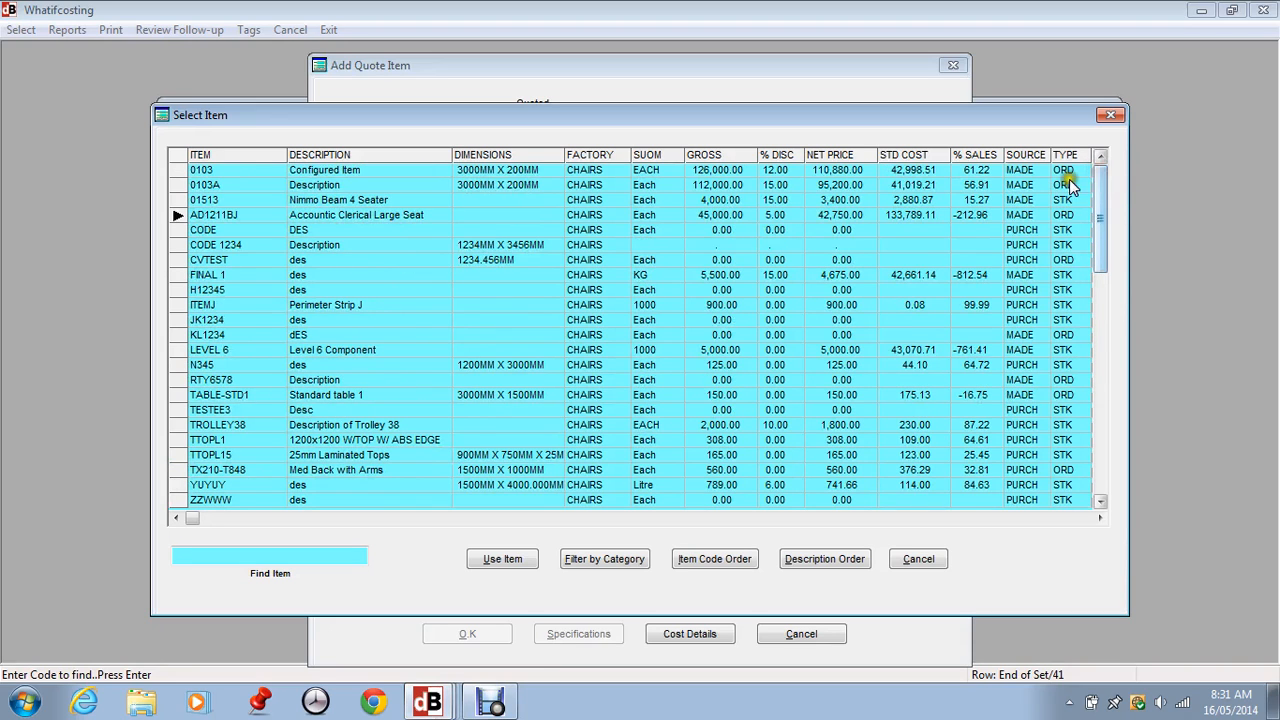
left_click(201, 171)
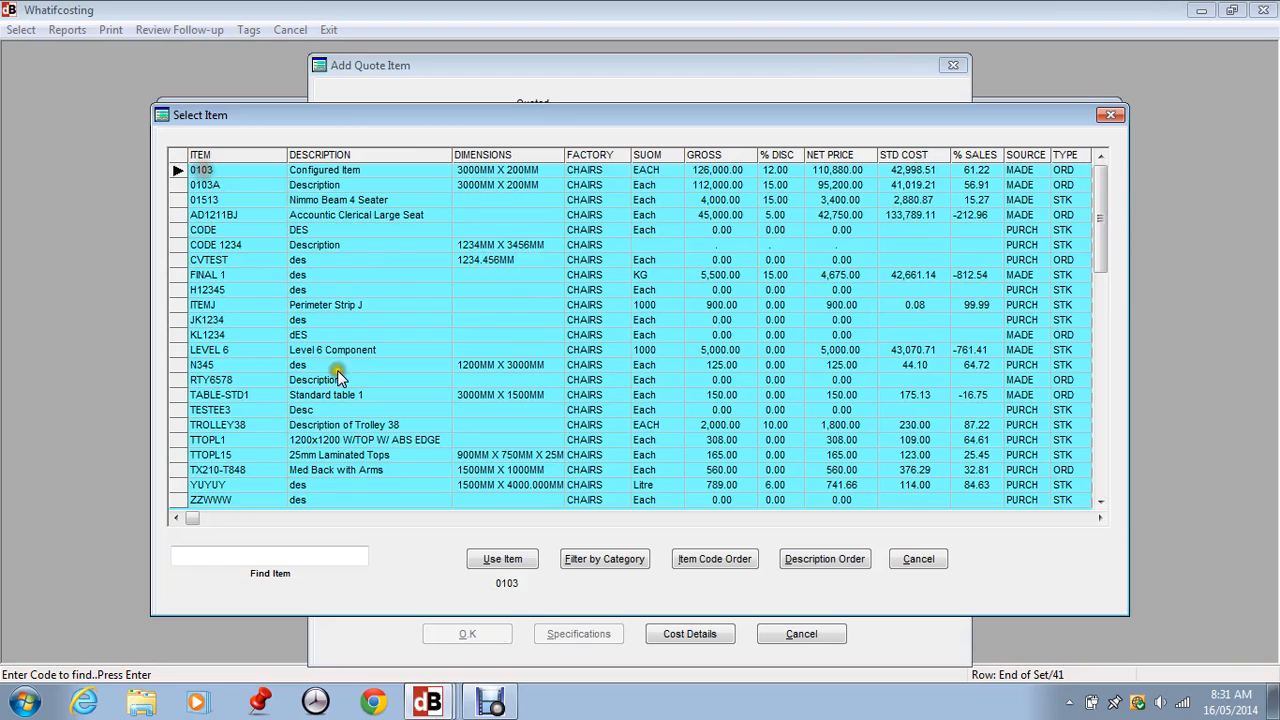
left_click(500, 559)
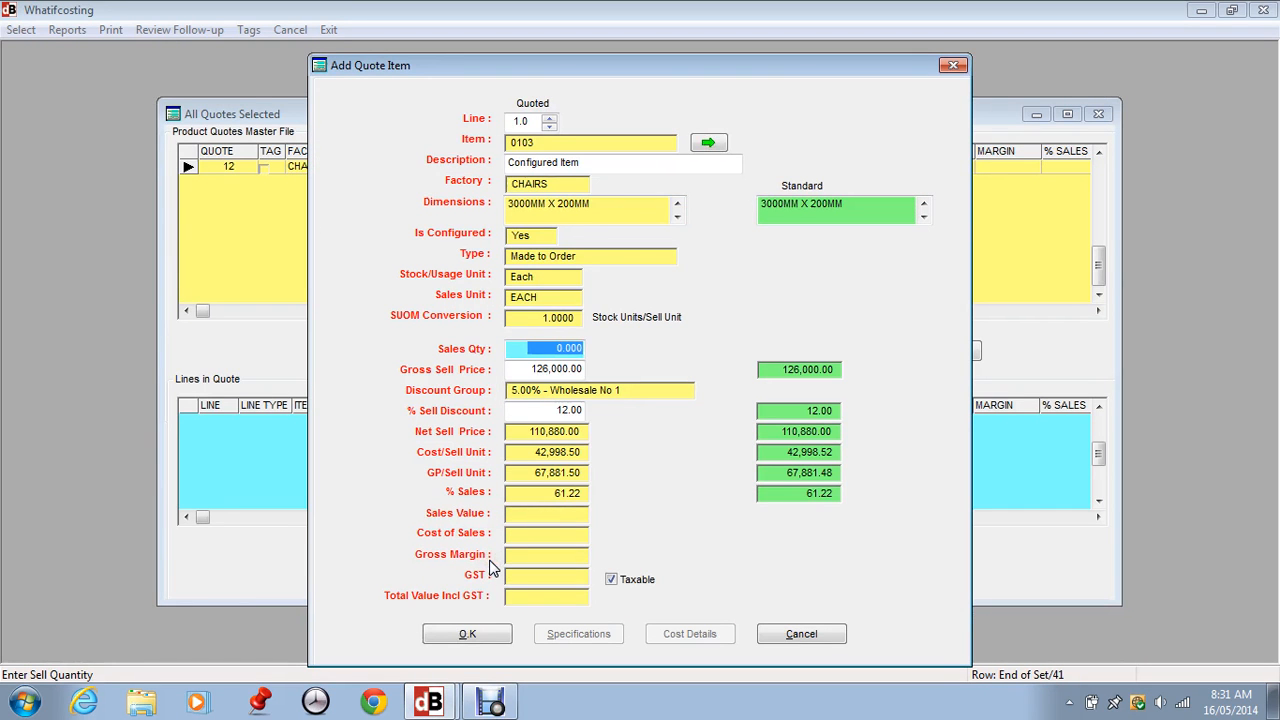
Set the line's sales quantity to 1 with the make quantity equal to it, and save the line accepting its margin.
type("1")
key("Return")
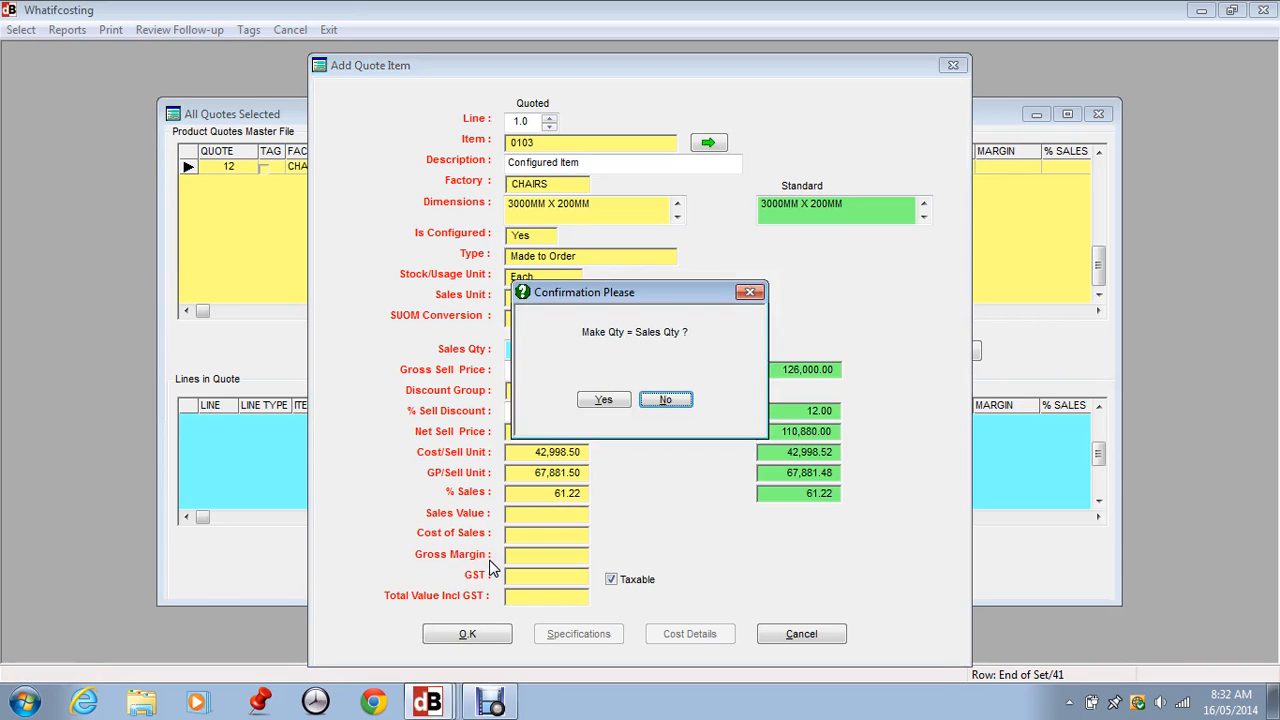
left_click(608, 398)
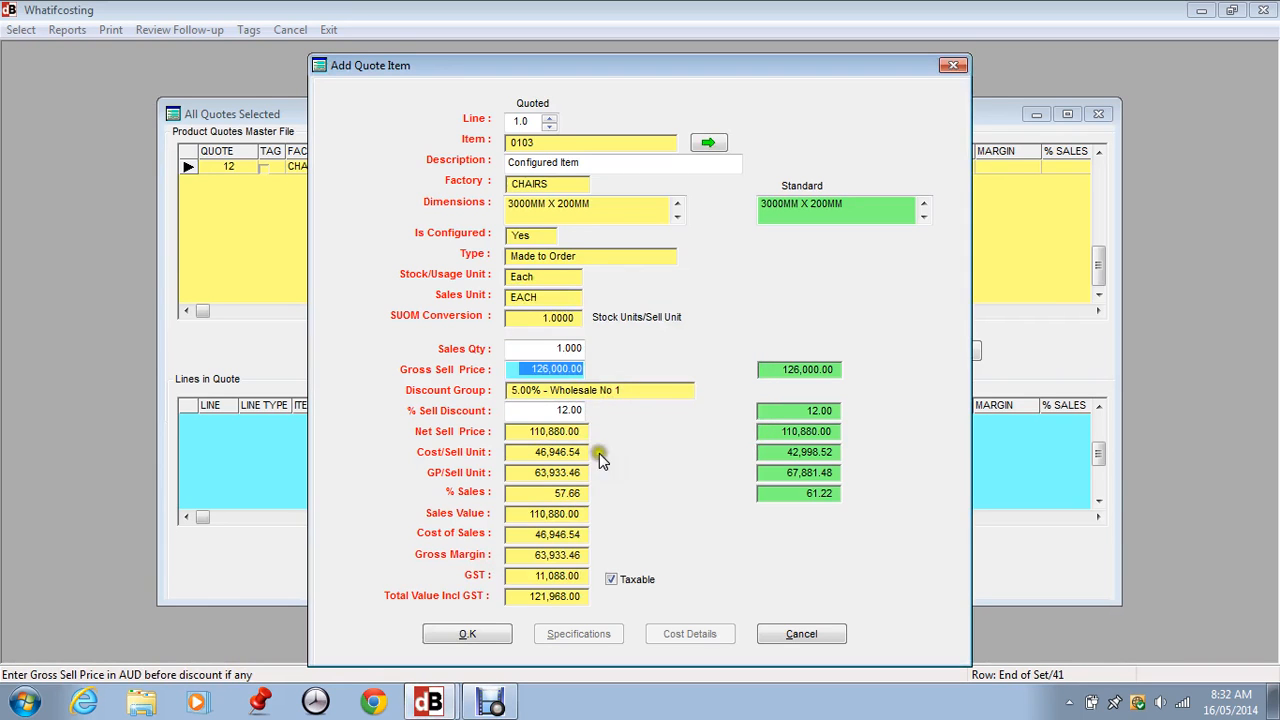
left_click(460, 634)
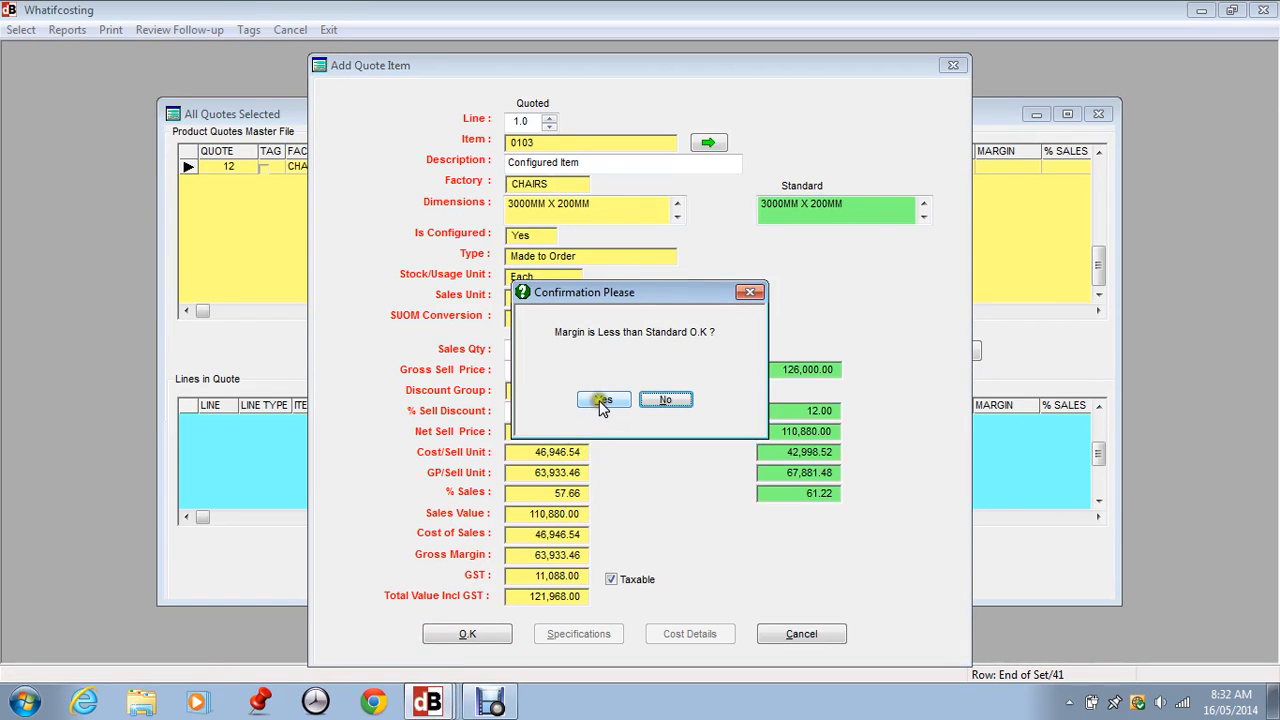
left_click(600, 402)
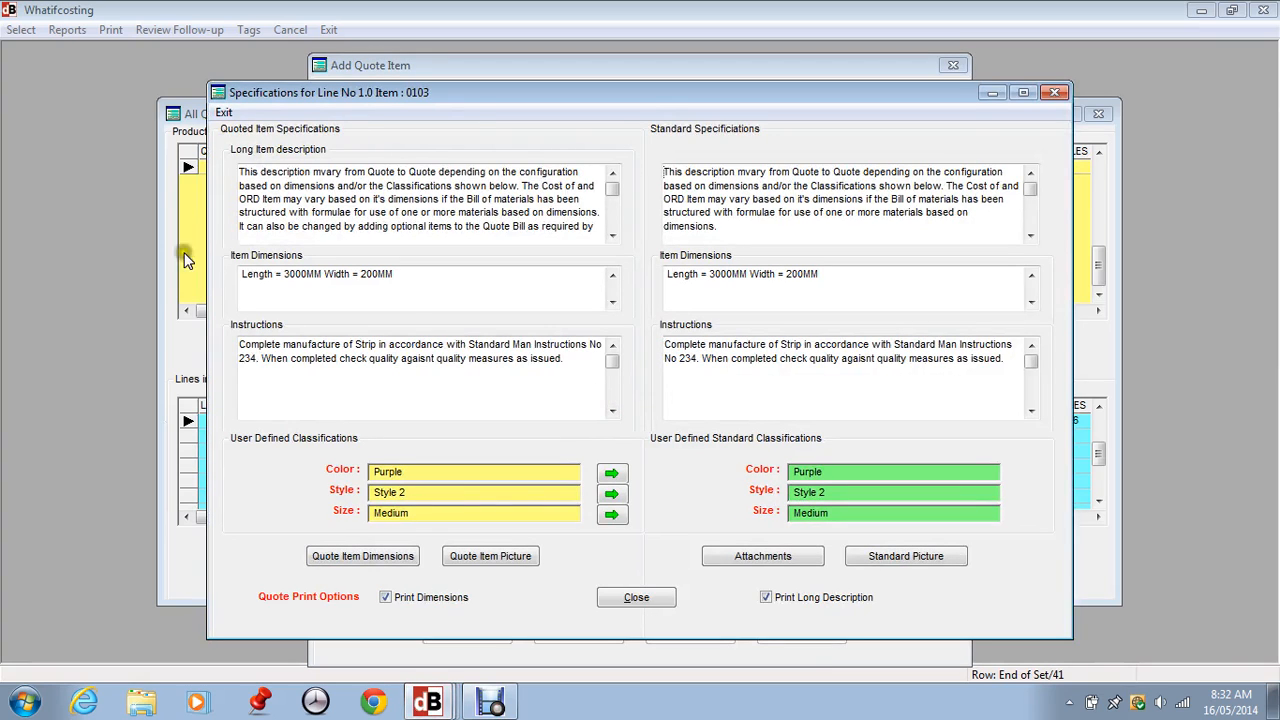
Review the quoted item's dimensions and length value, keep them as they are, and close the line's specifications.
left_click(353, 558)
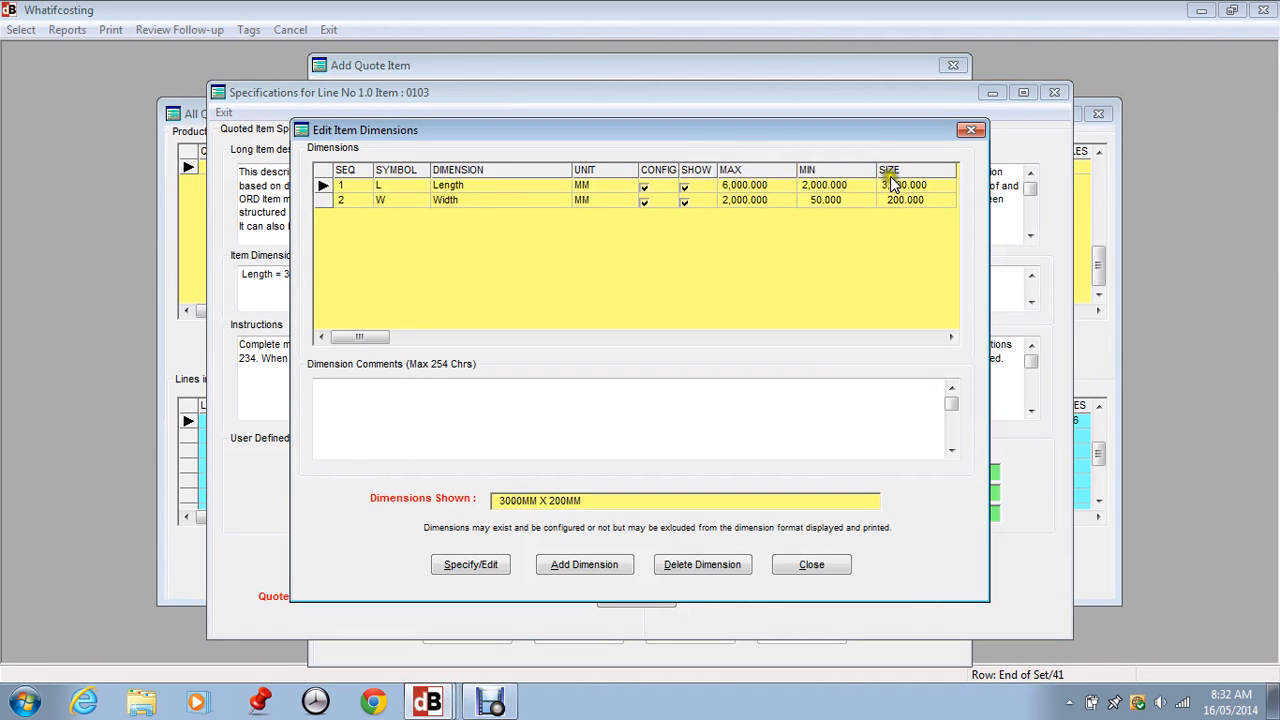
left_click(470, 564)
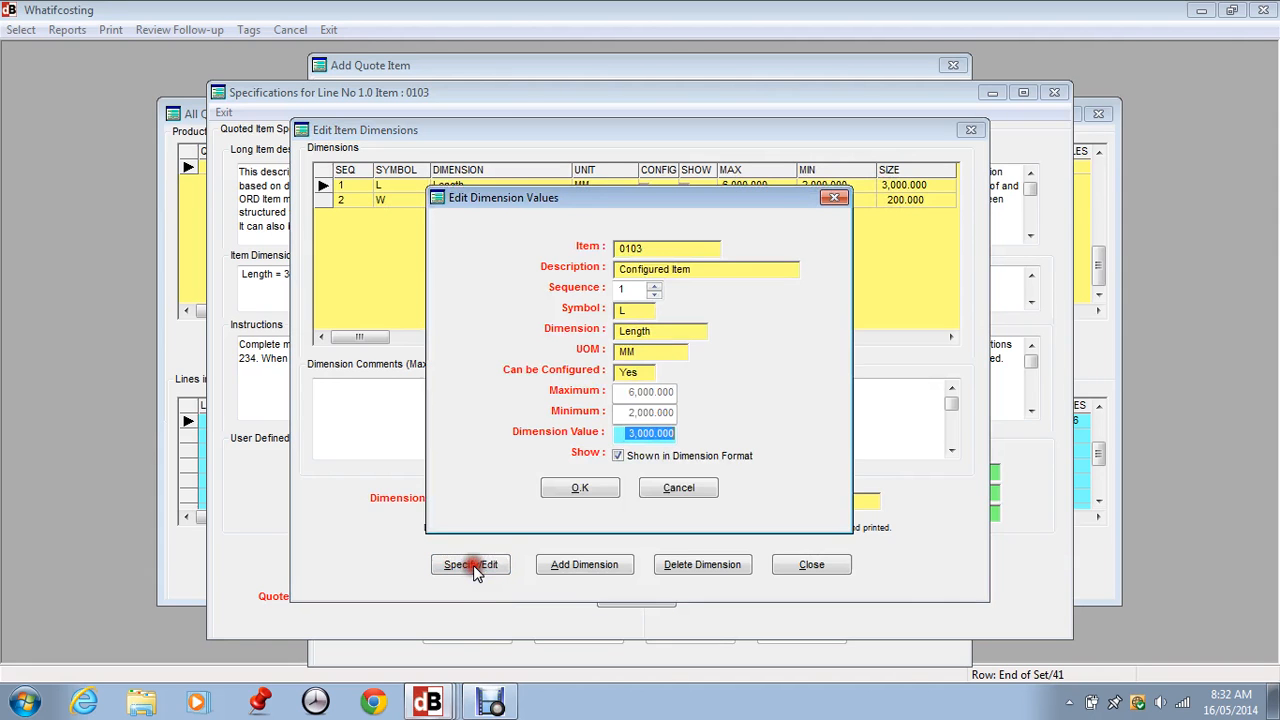
left_click(592, 485)
left_click(812, 566)
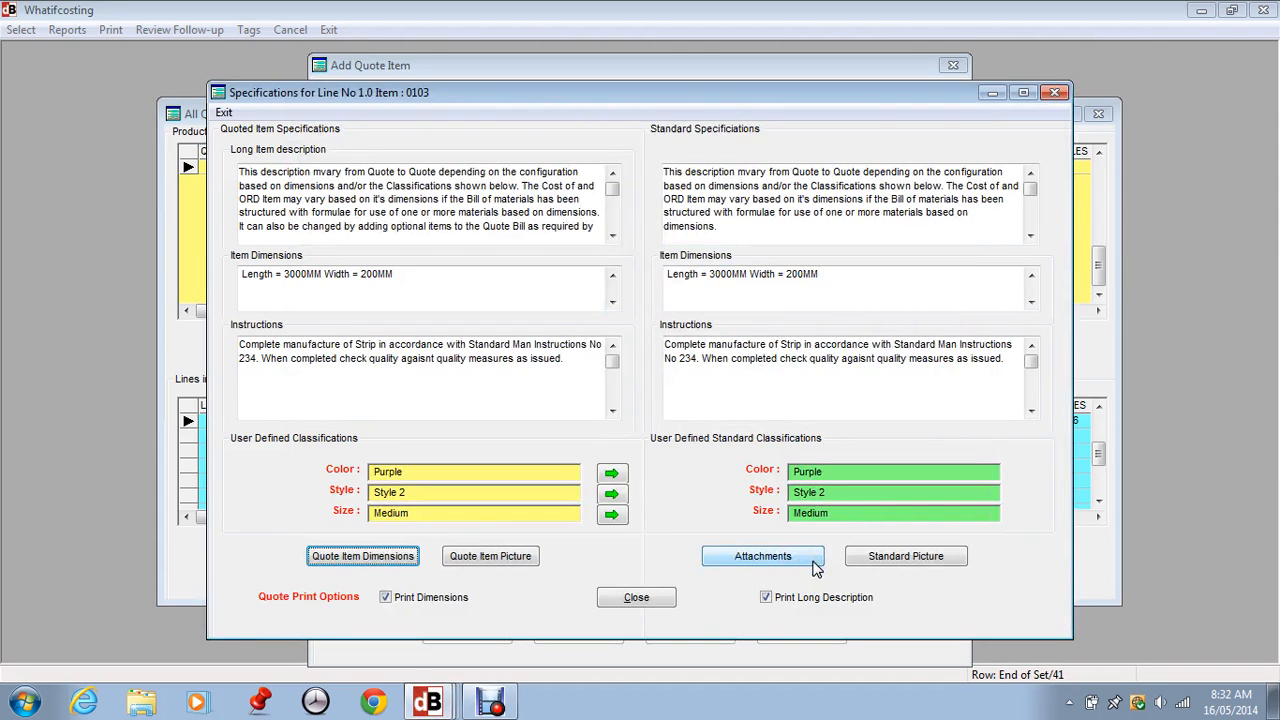
left_click(638, 598)
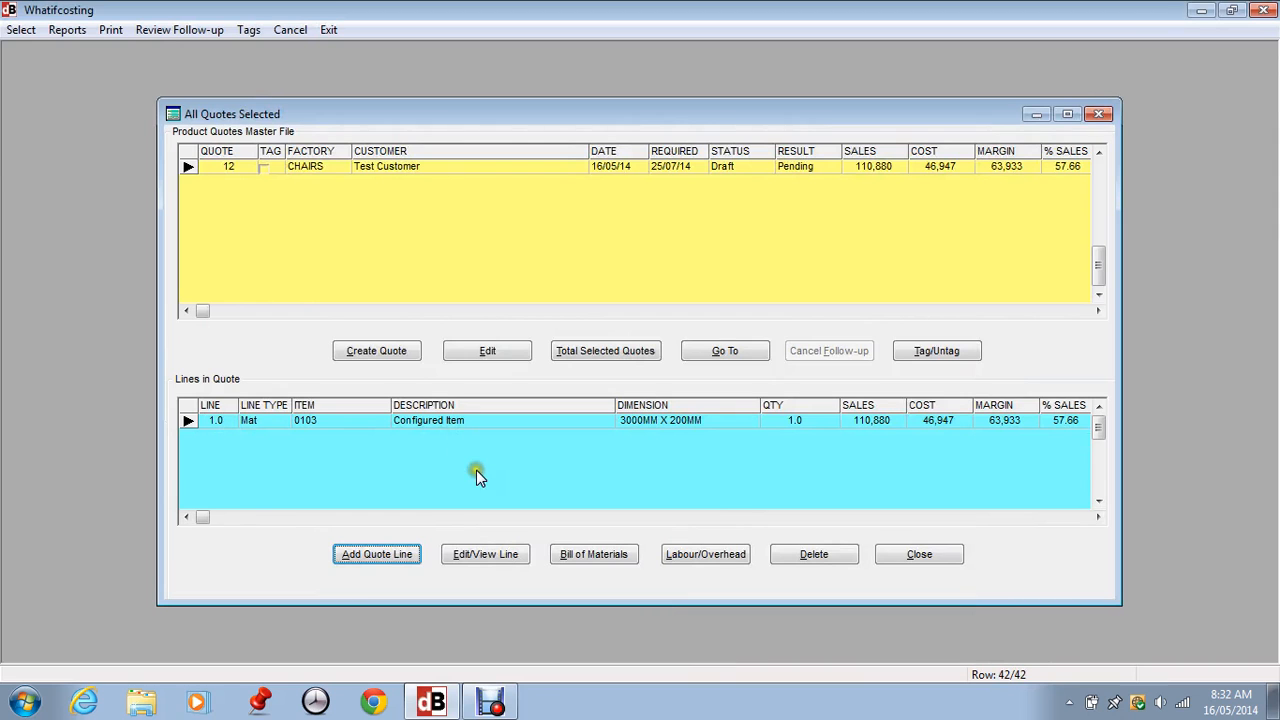
View the bill of materials for quote line 1.0 and close it.
left_click(584, 556)
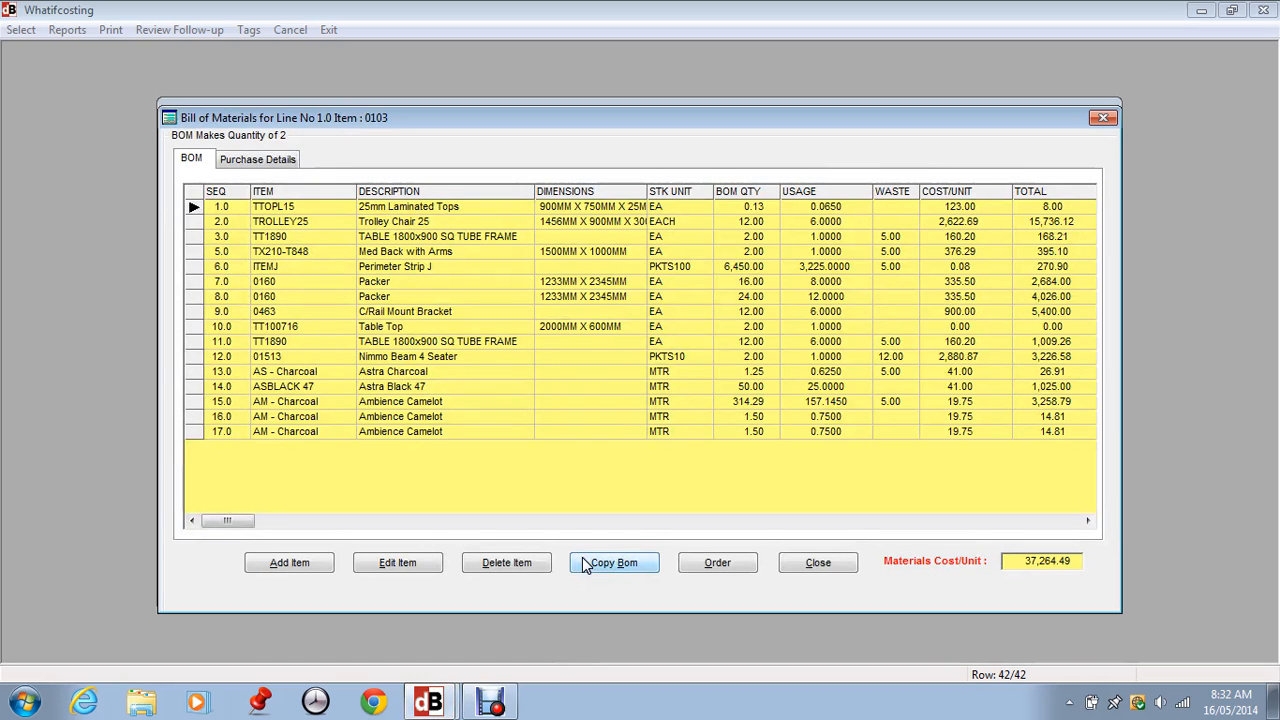
left_click(810, 565)
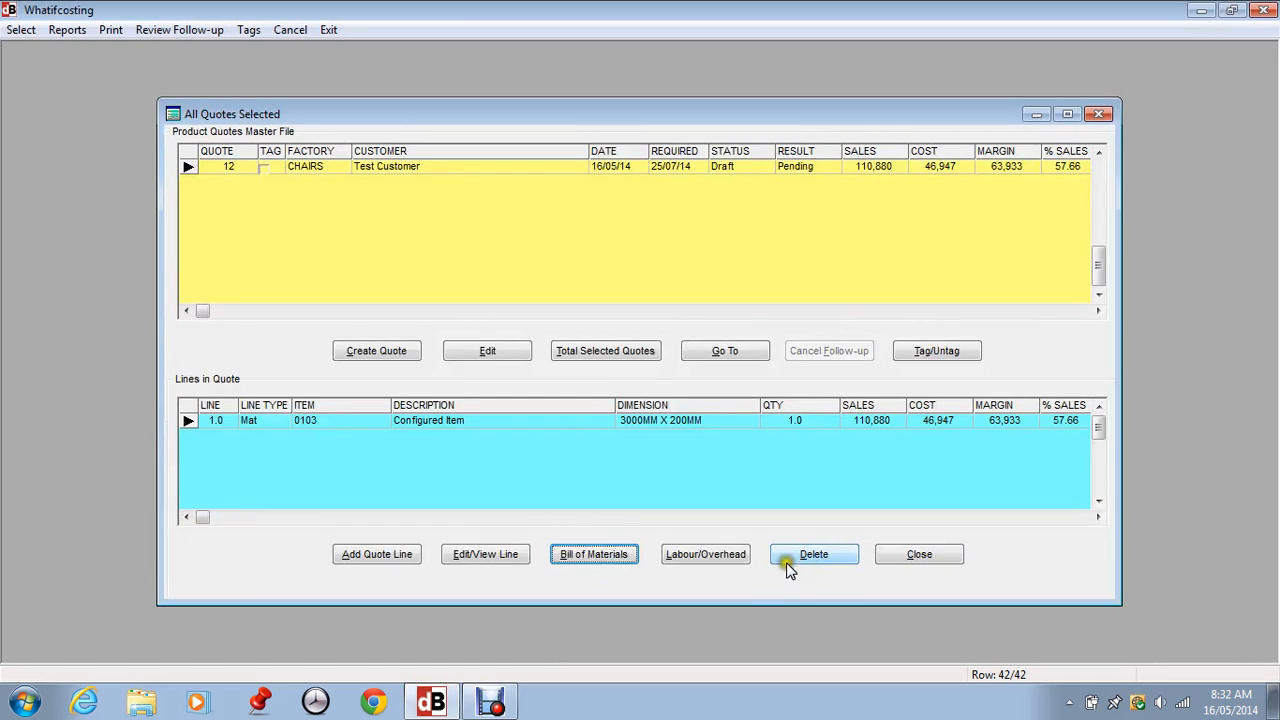
View the labour operations and overhead of quote line 1.0 and close them.
left_click(718, 560)
left_click(781, 543)
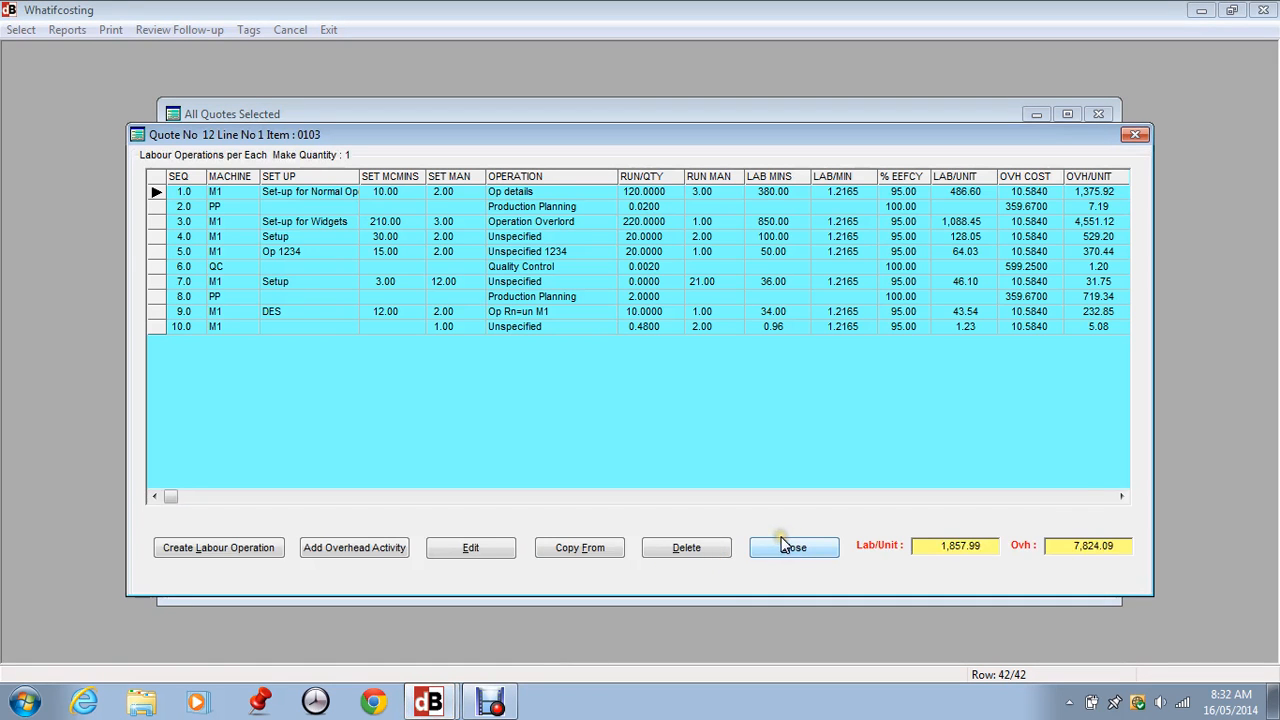
left_click(786, 532)
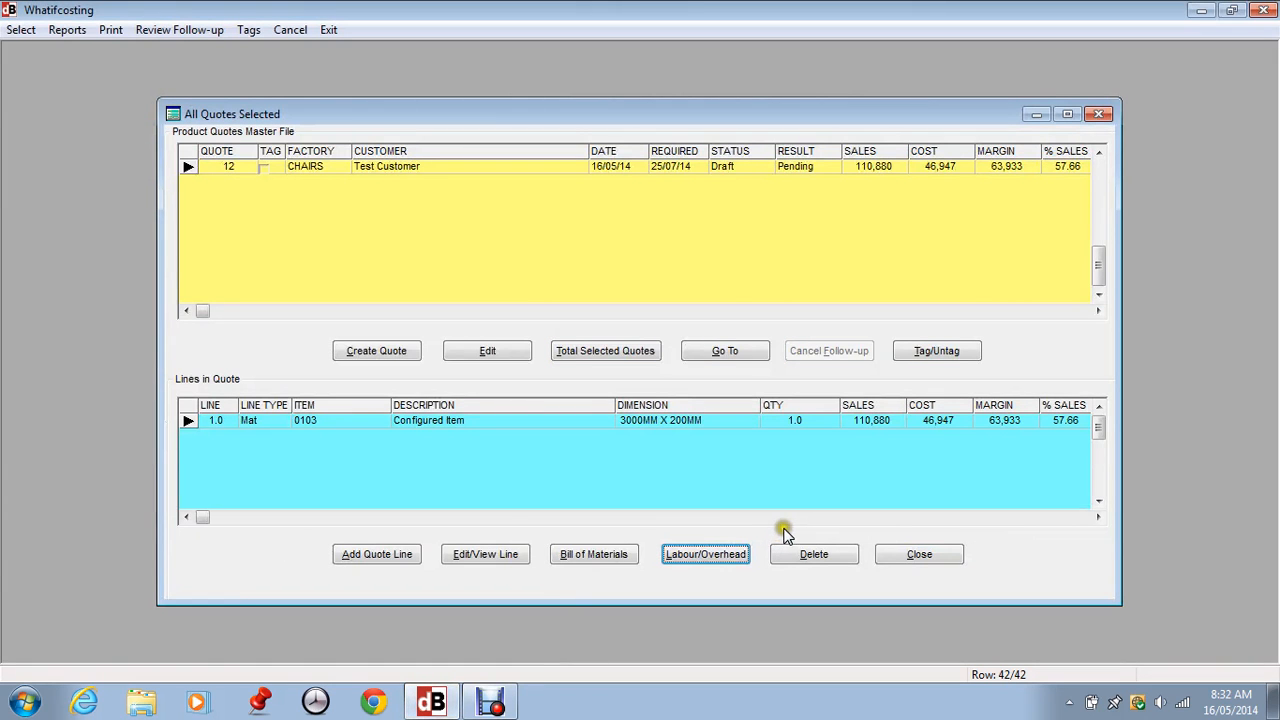
Go back to the start of the product quotes list and select quote 1.
left_click(214, 423)
left_click(1097, 163)
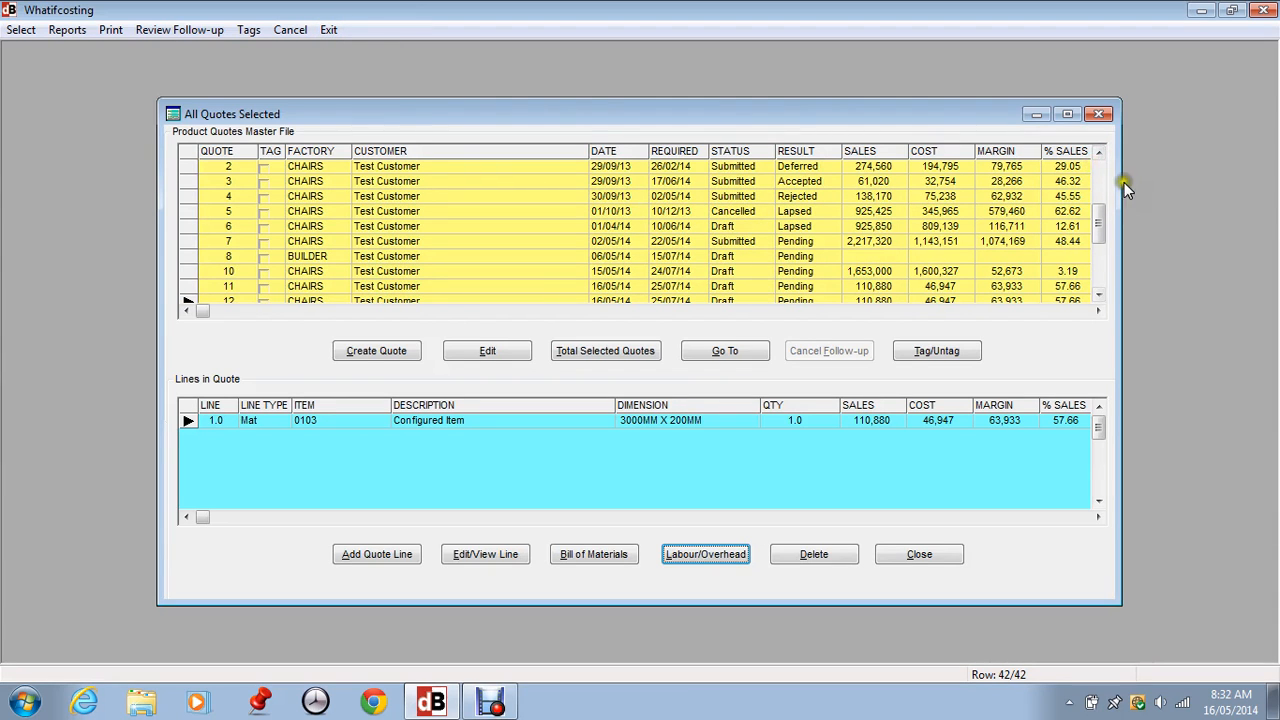
left_click(1097, 177)
left_click(209, 166)
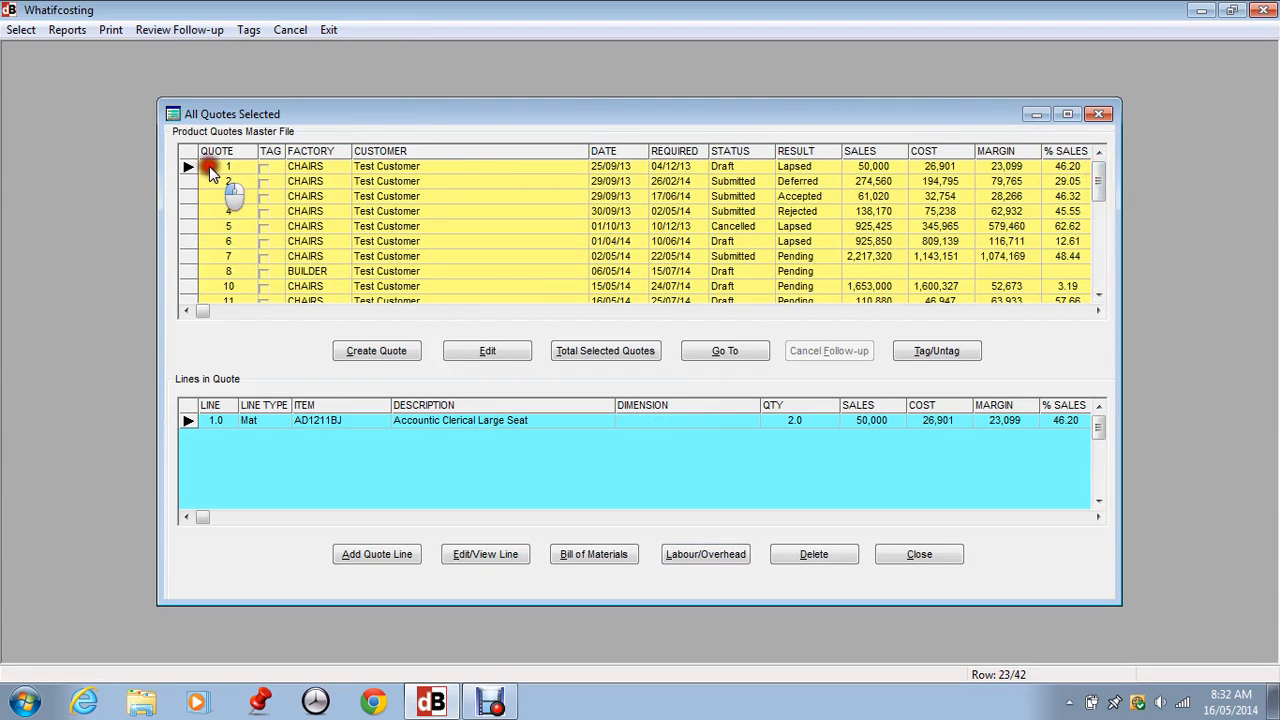
Generate the print preview of quote 1, checking the layout list and keeping the Products Excl GST layout with quote totals.
left_click(109, 31)
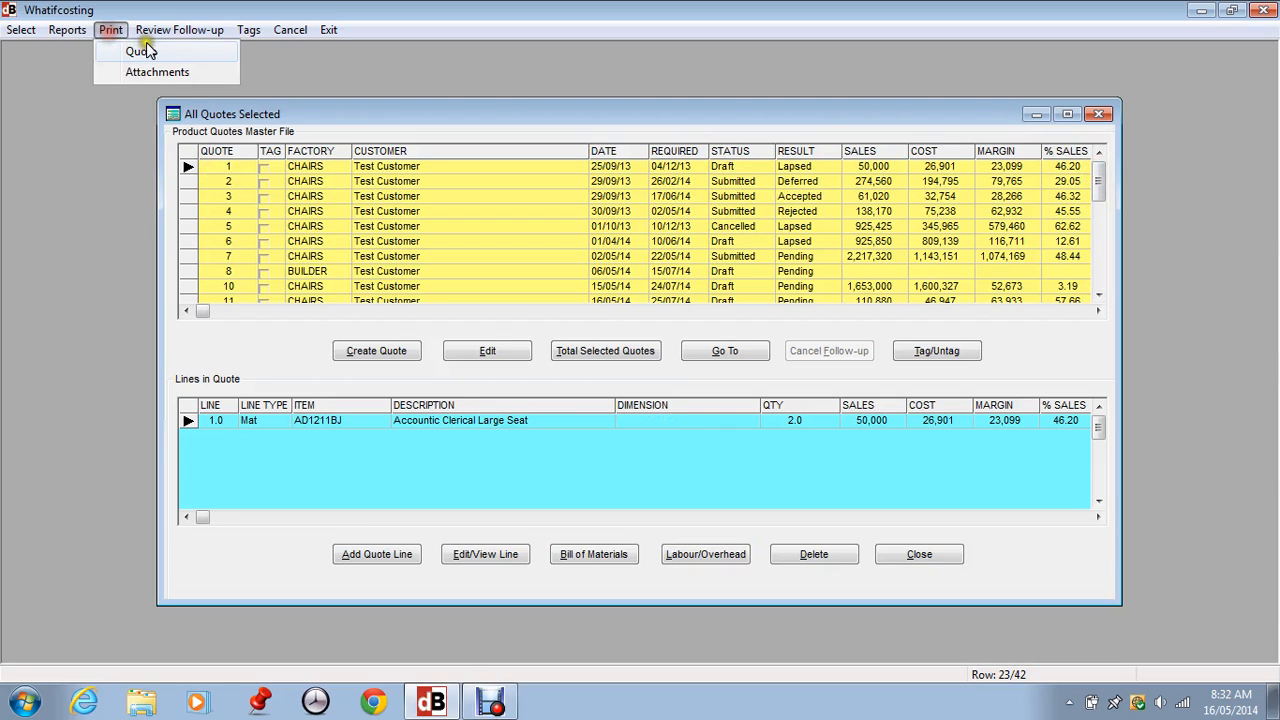
left_click(141, 52)
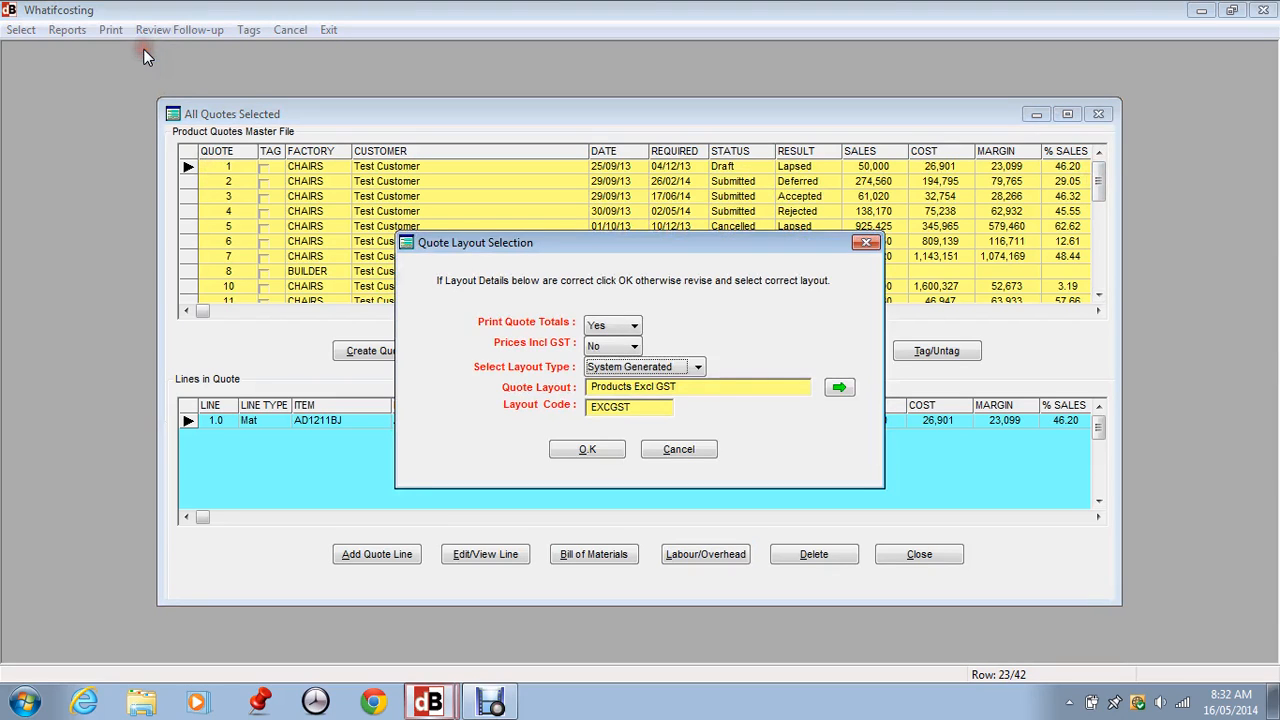
left_click(838, 389)
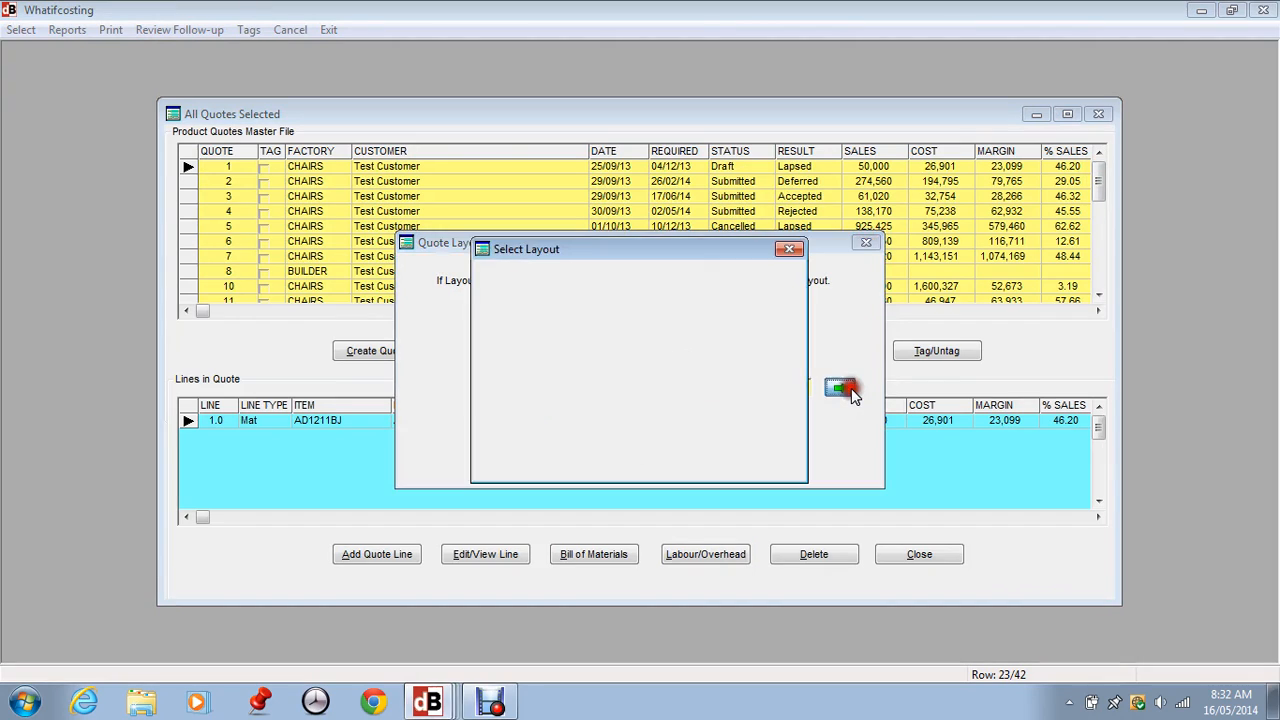
left_click(690, 446)
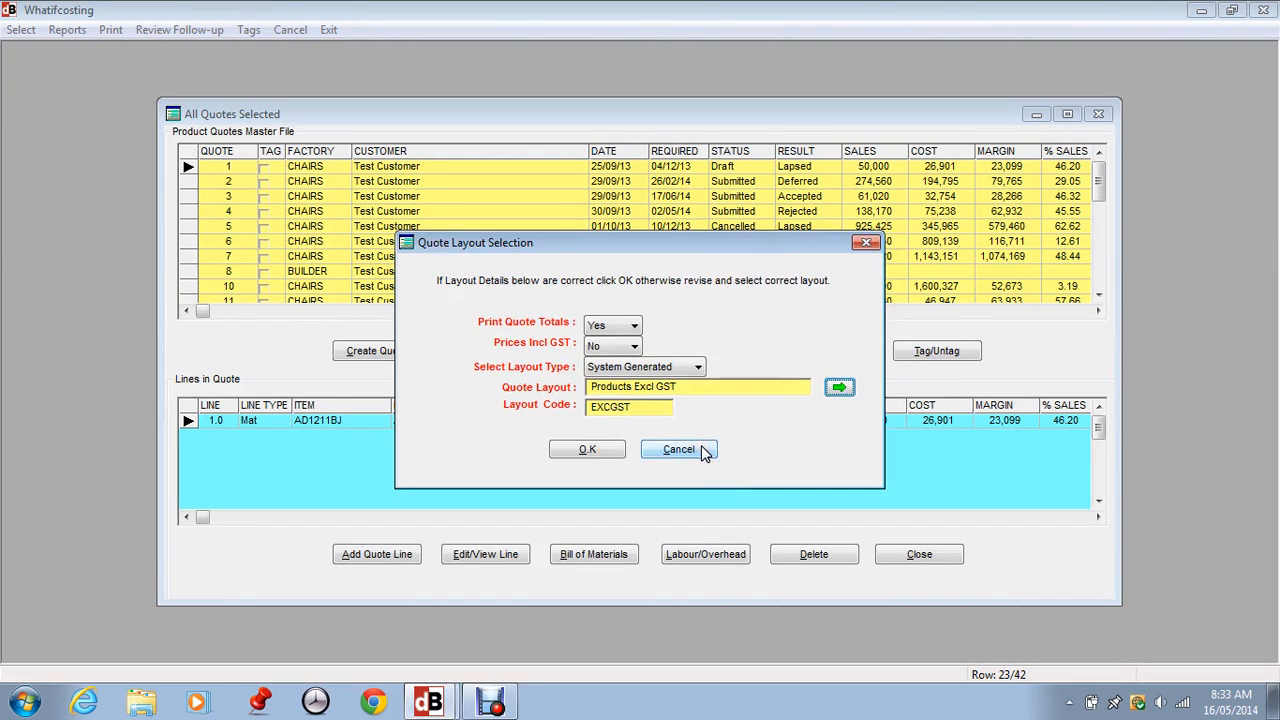
left_click(574, 454)
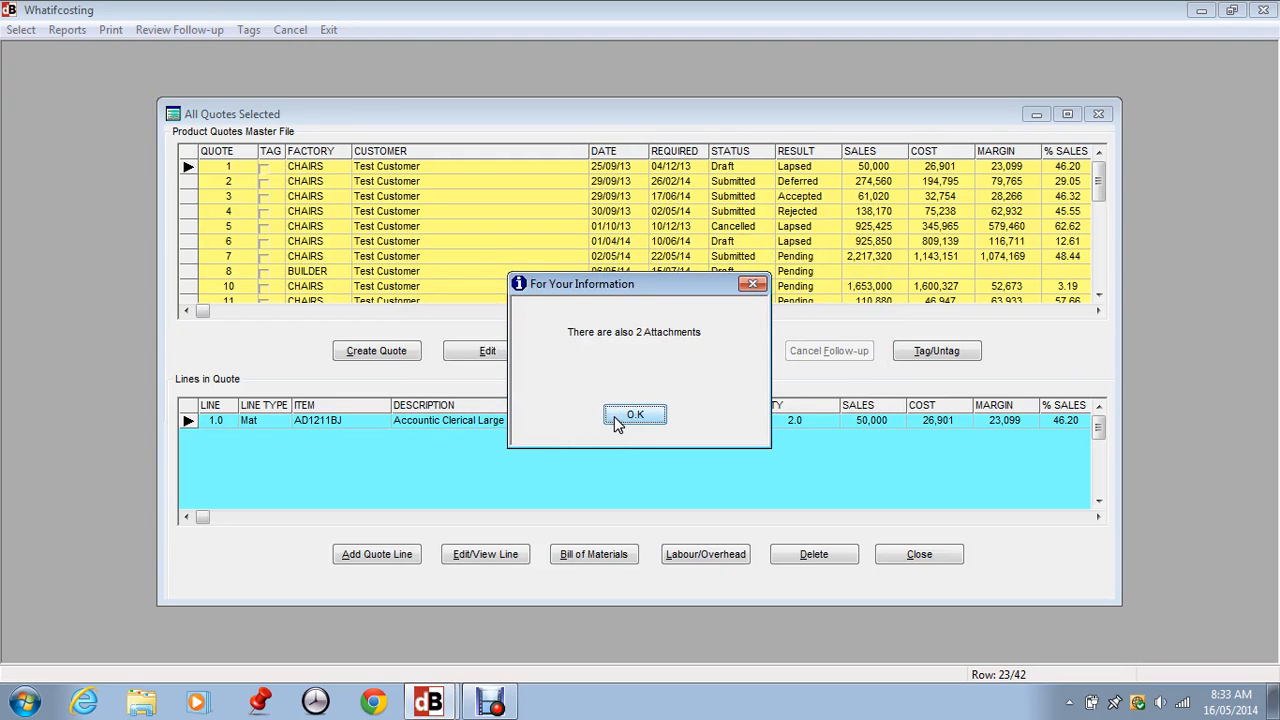
left_click(617, 422)
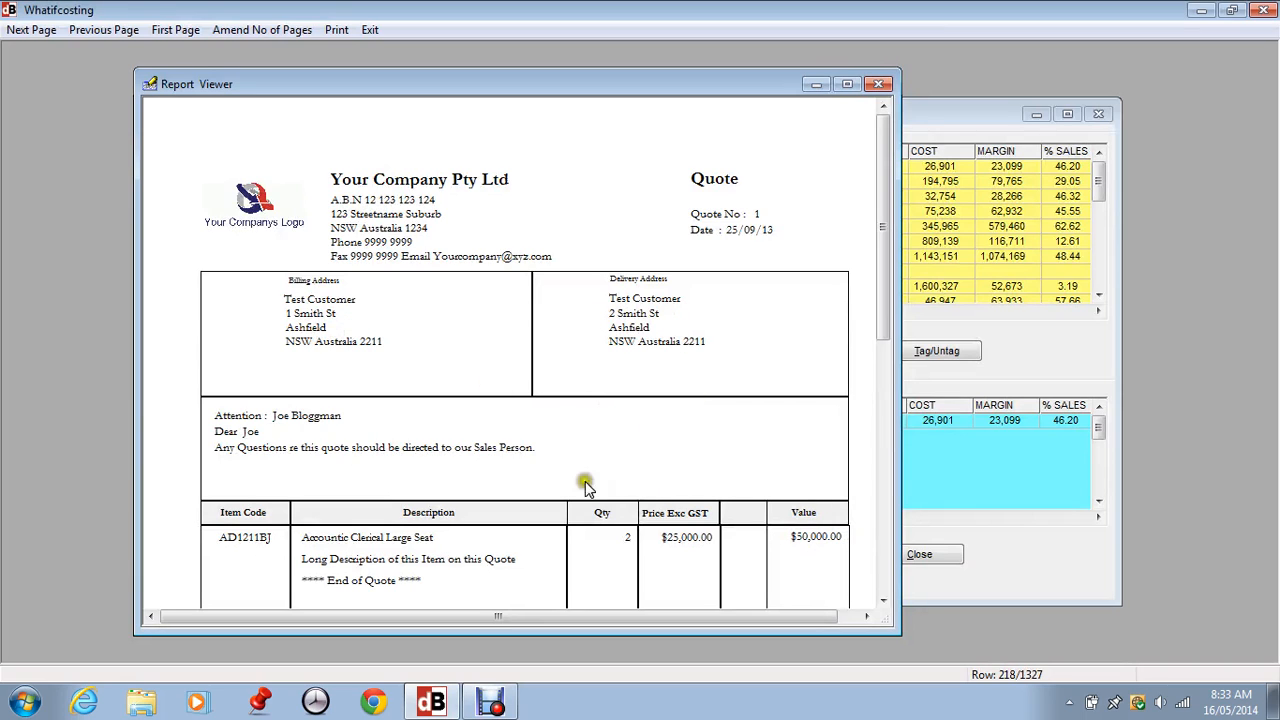
Read the quote preview through to its delivery terms and GST totals, and close it.
left_click(883, 601)
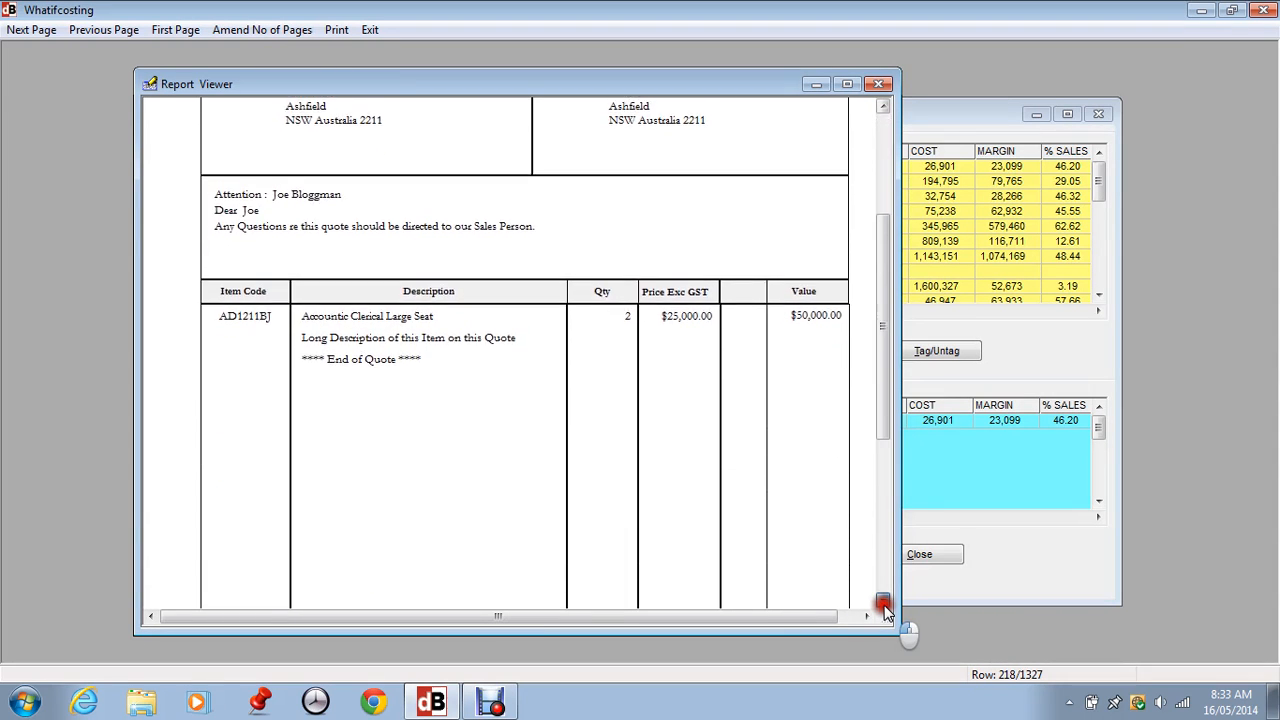
left_click(879, 600)
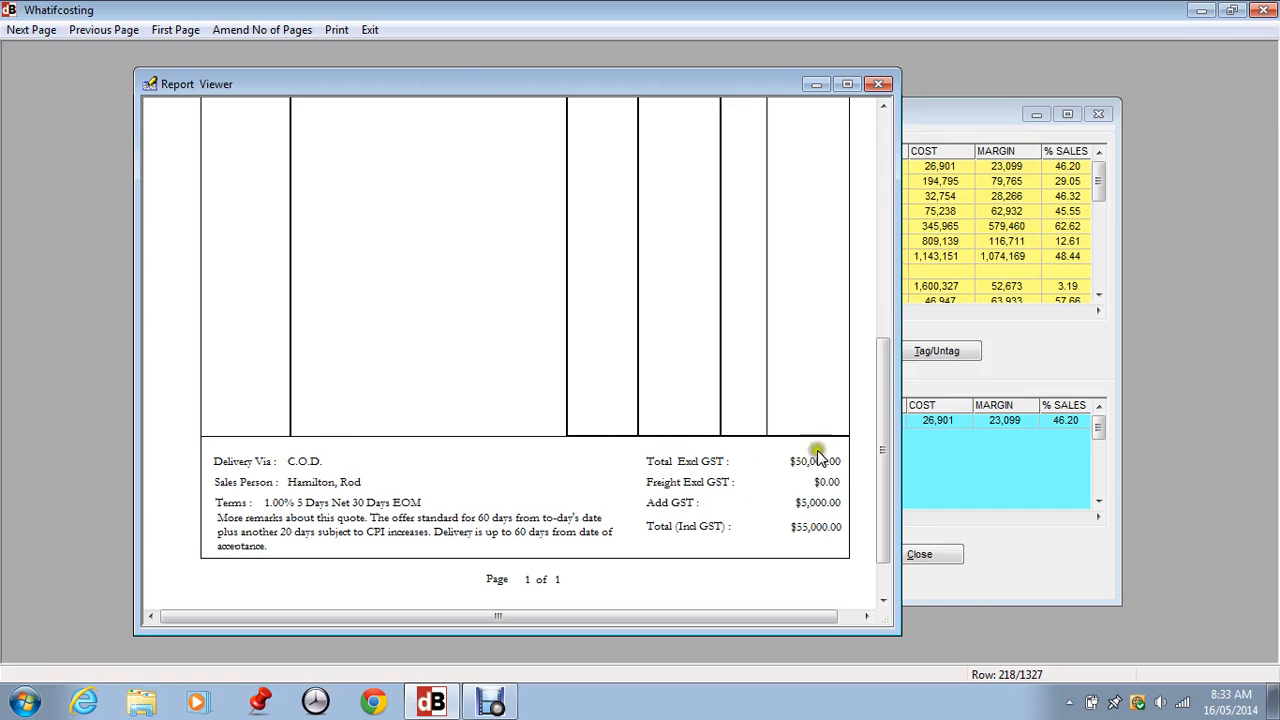
left_click(879, 85)
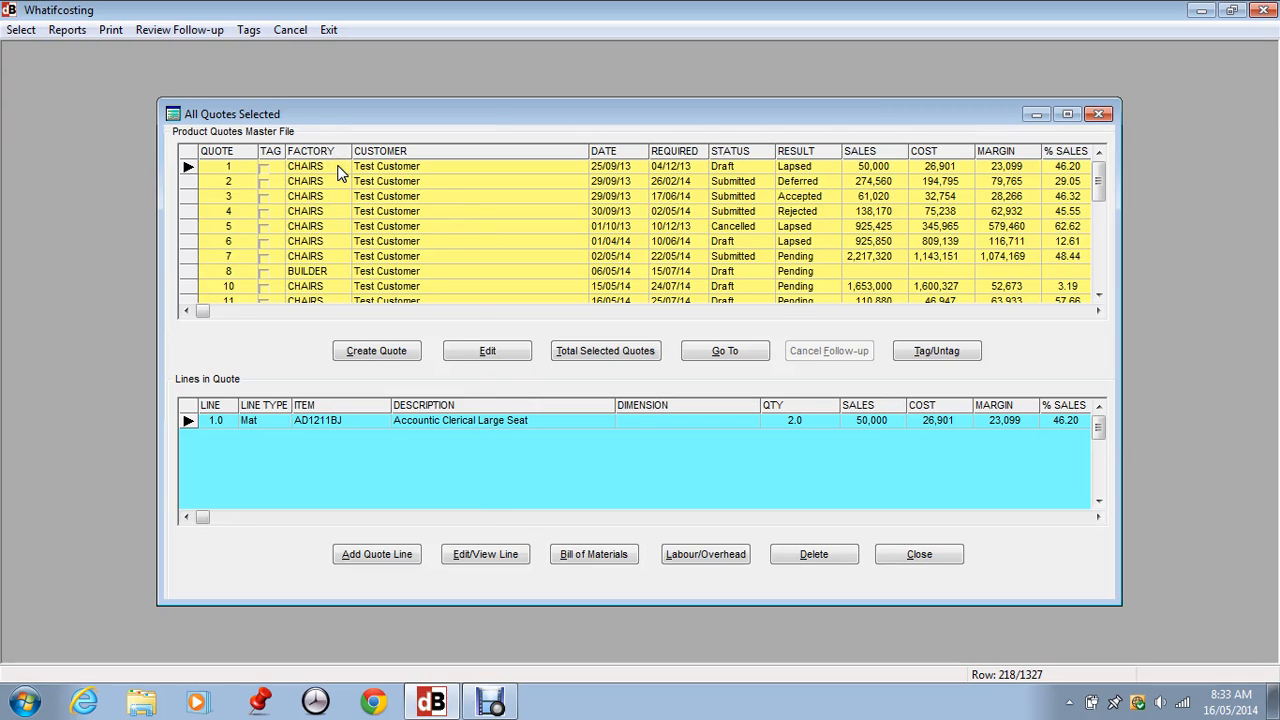
Open the attachments of quote 1 and preview the Text Only attachment 1.0/1.
left_click(107, 30)
left_click(107, 30)
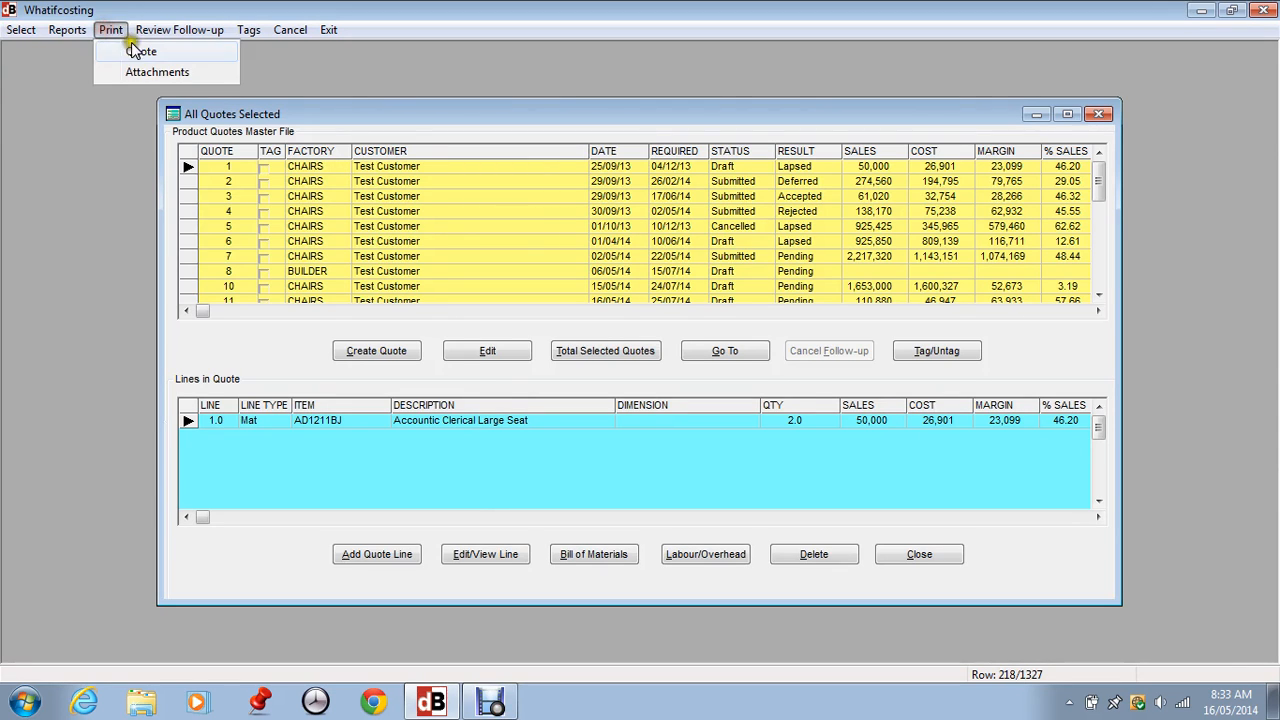
left_click(146, 72)
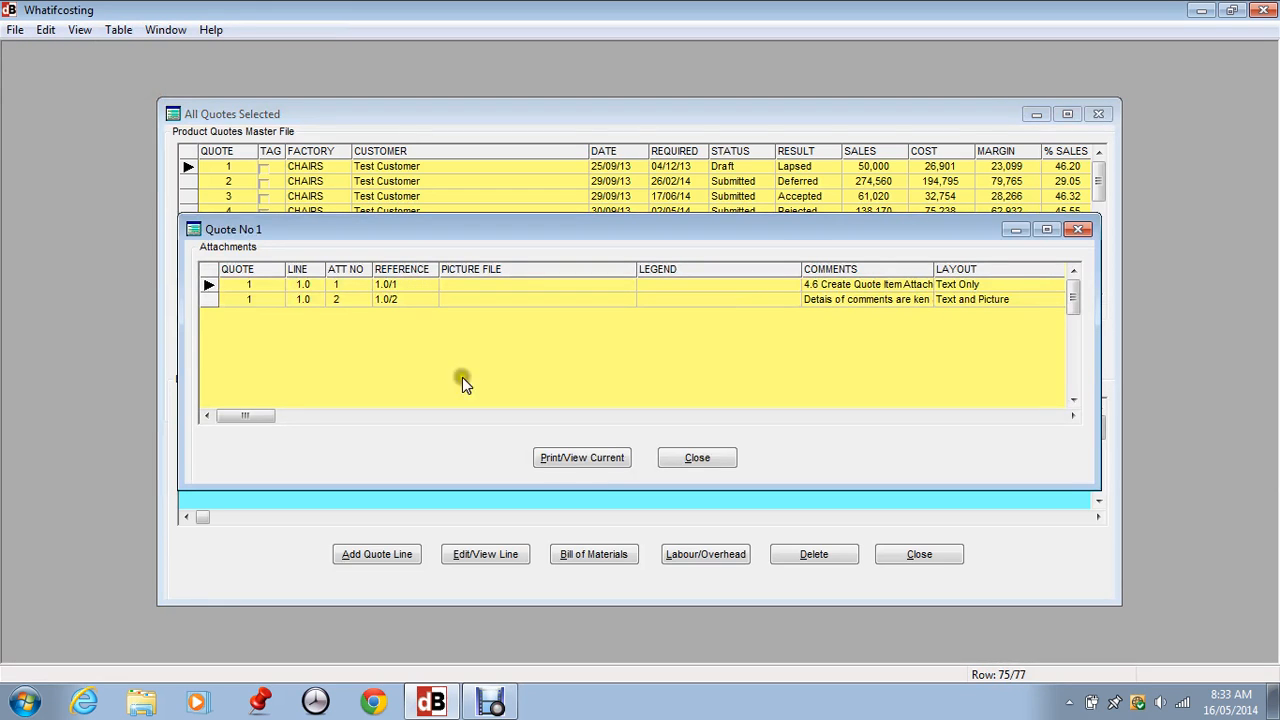
left_click(587, 460)
left_click(586, 434)
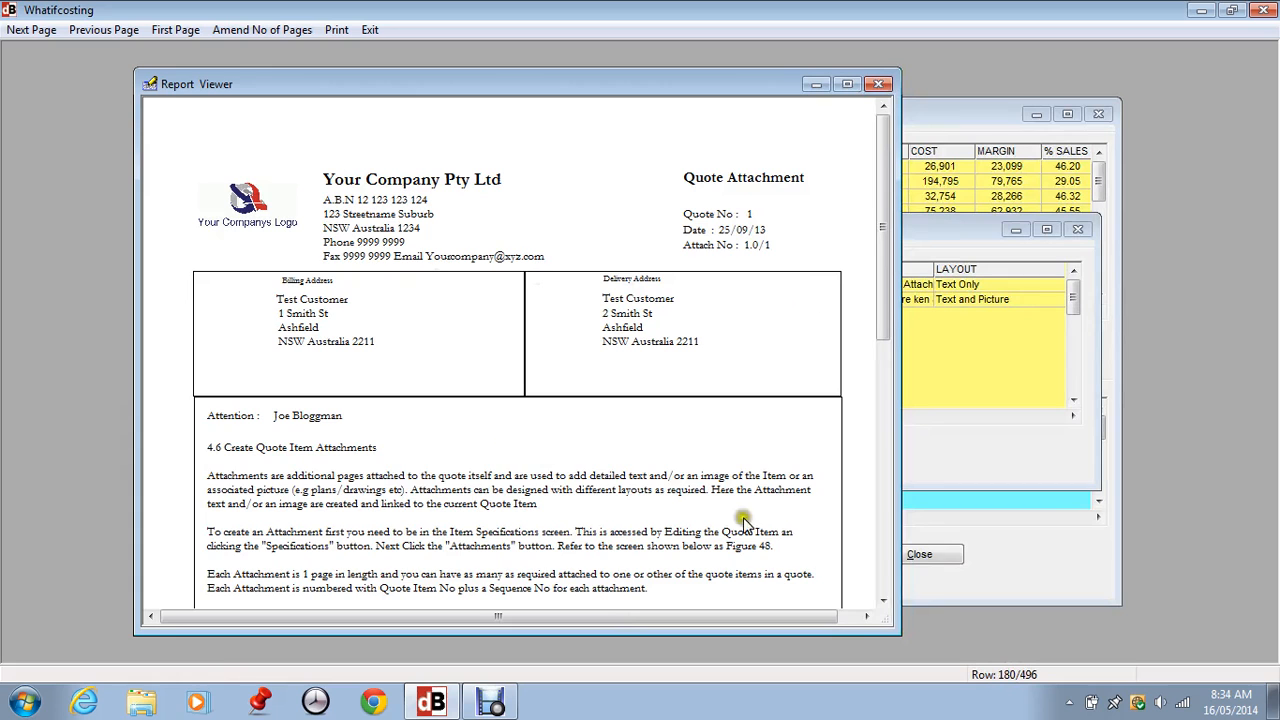
Read the attachment preview through to its related item code, and close it along with the attachments list.
left_click(883, 600)
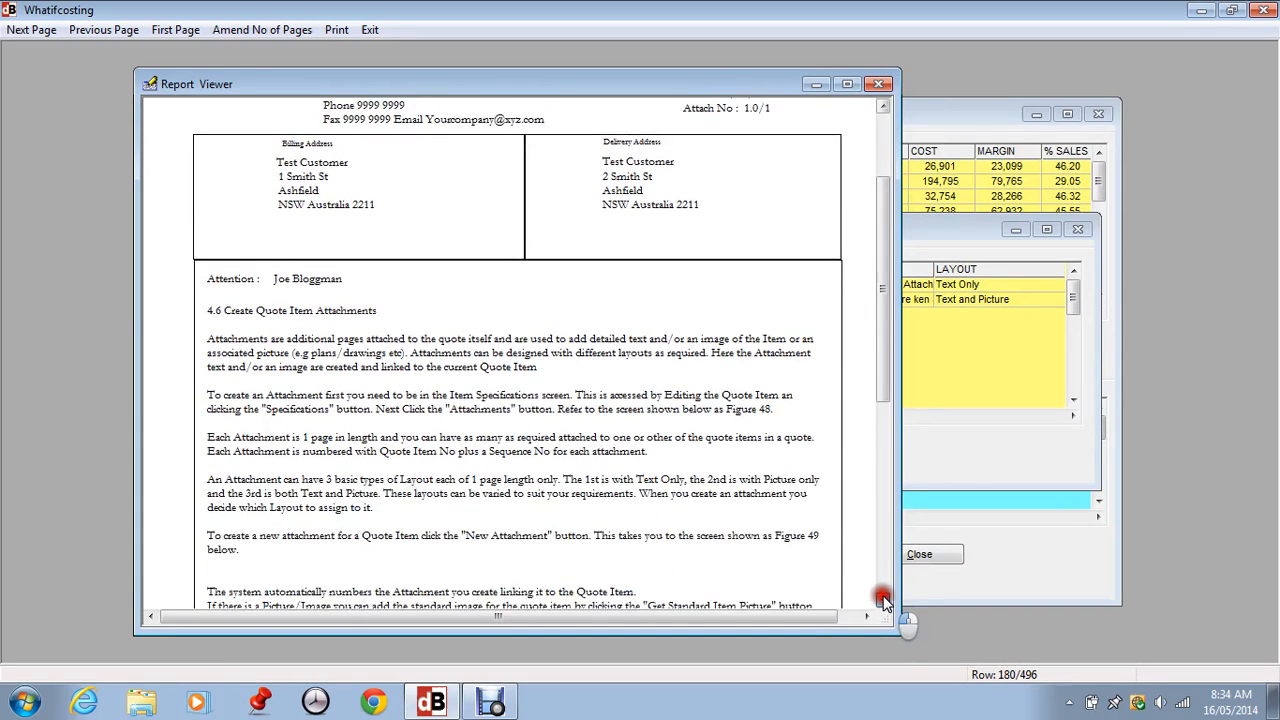
left_click(883, 600)
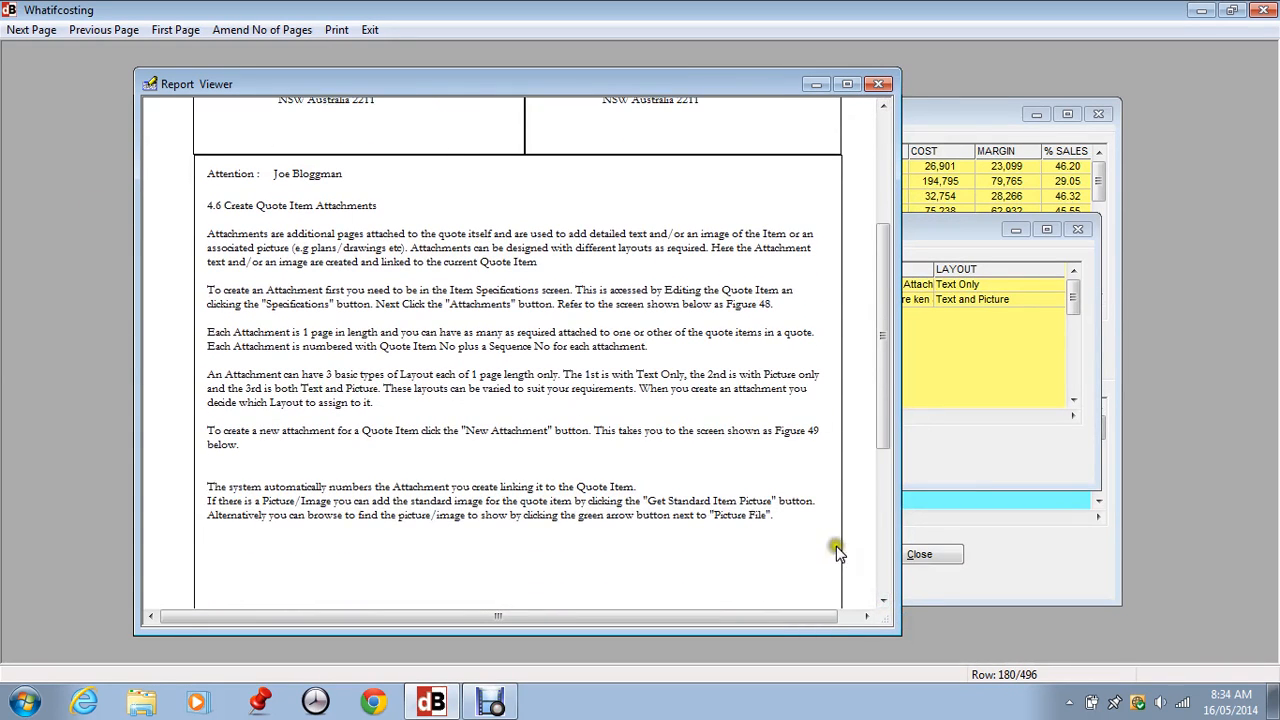
left_click(885, 557)
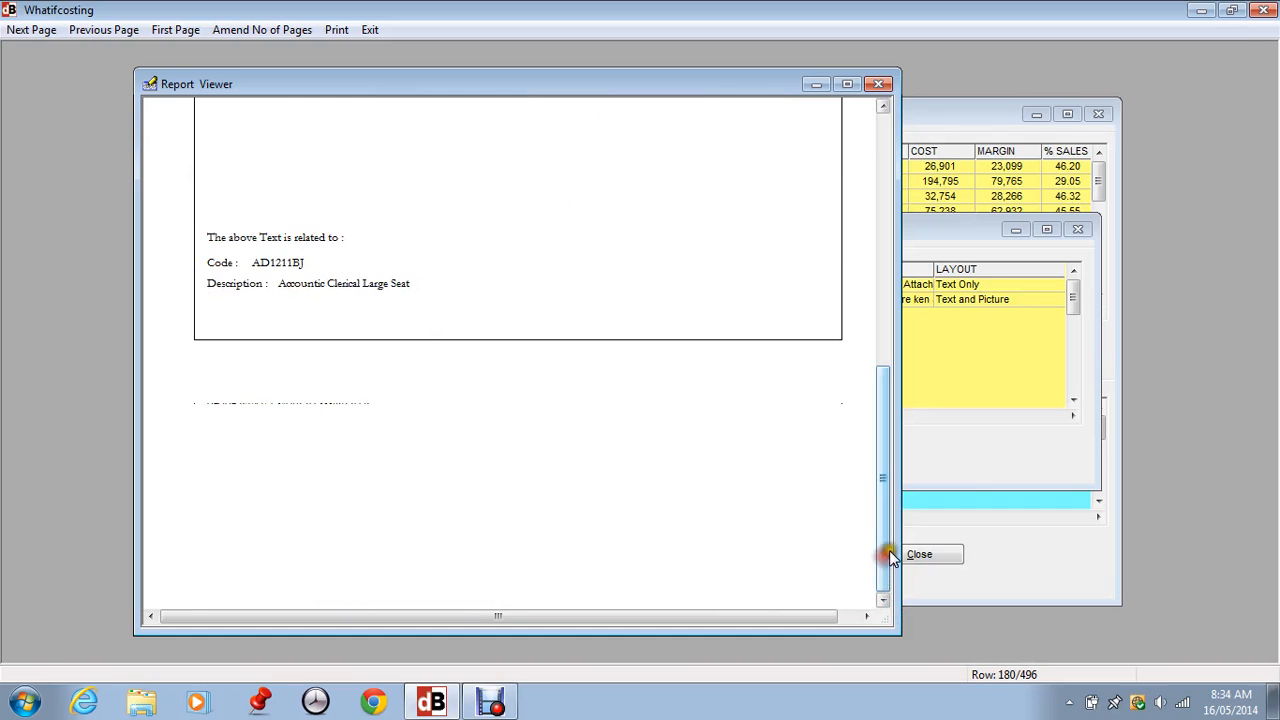
left_click(882, 133)
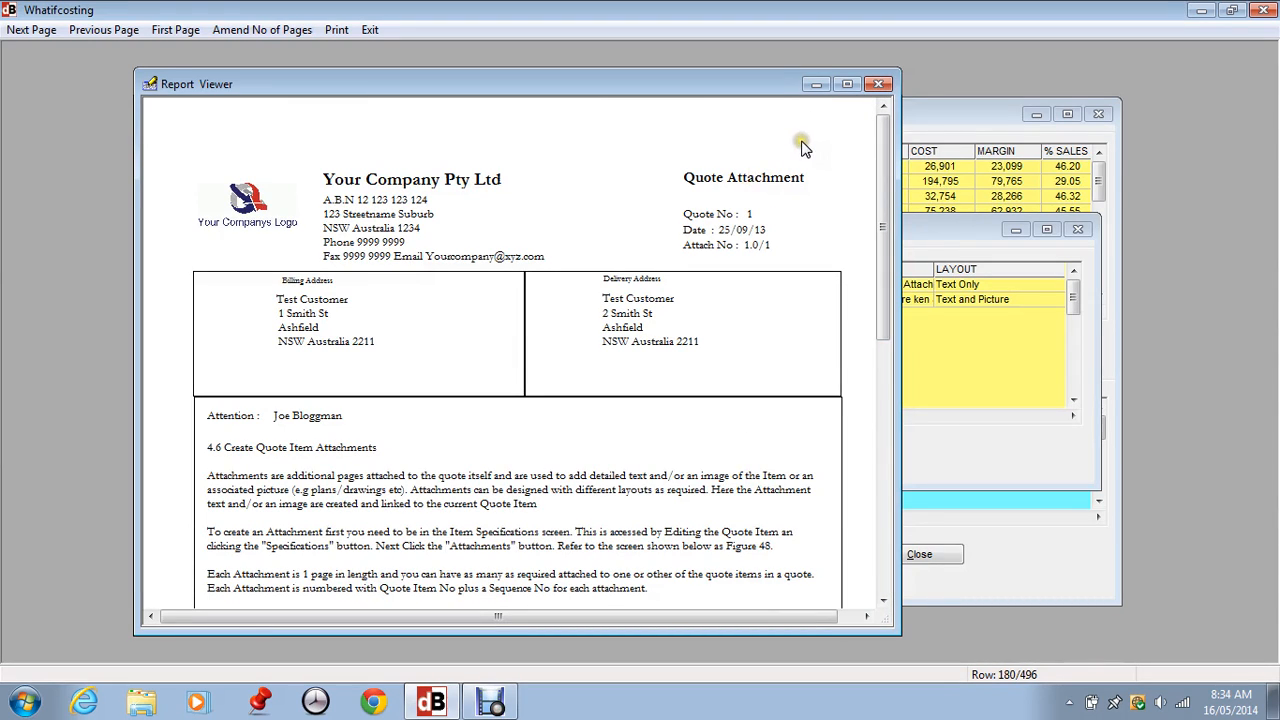
left_click(877, 85)
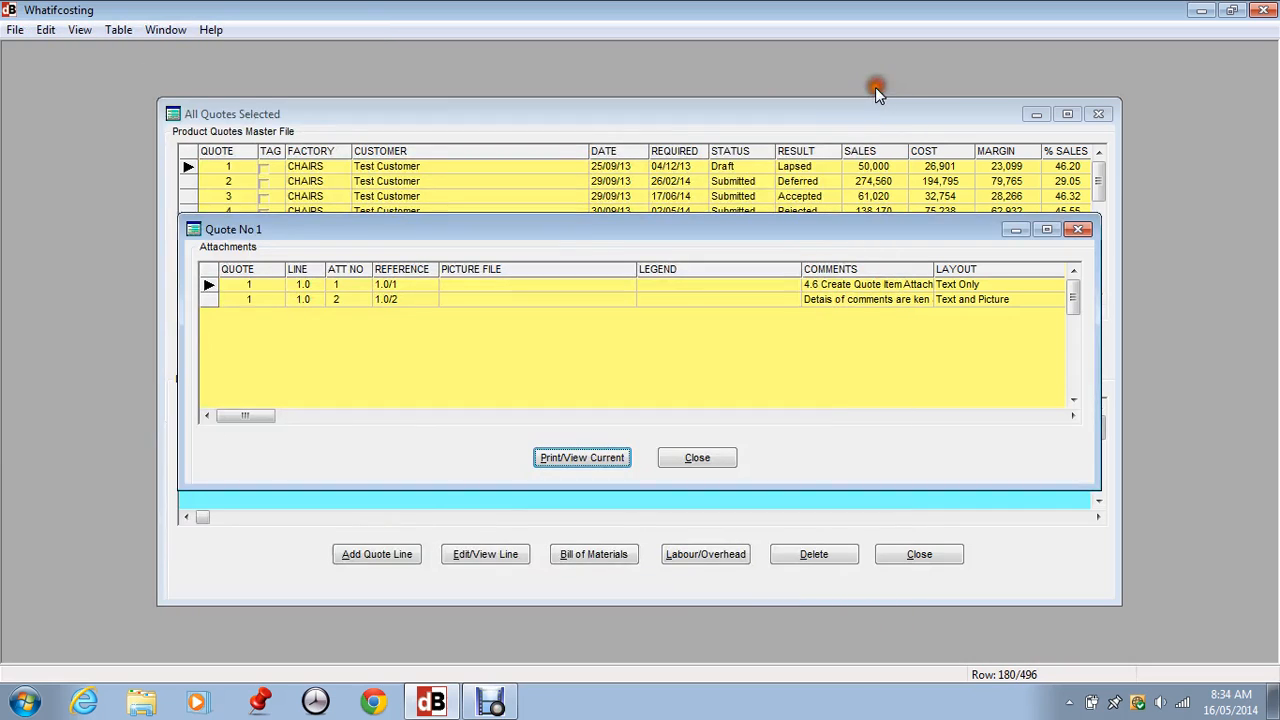
left_click(687, 458)
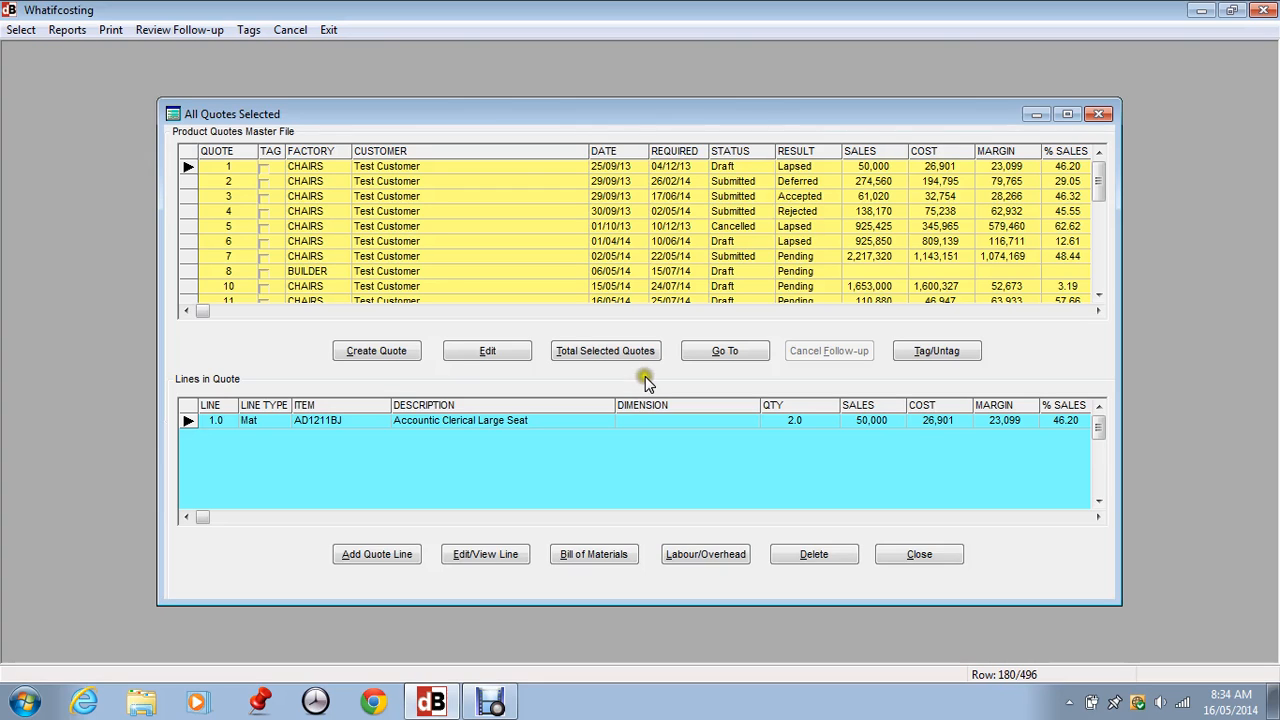
Start the Quote Follow-up report for the selected quotes with the title All Quotes Selected, and cancel its print setup.
left_click(62, 30)
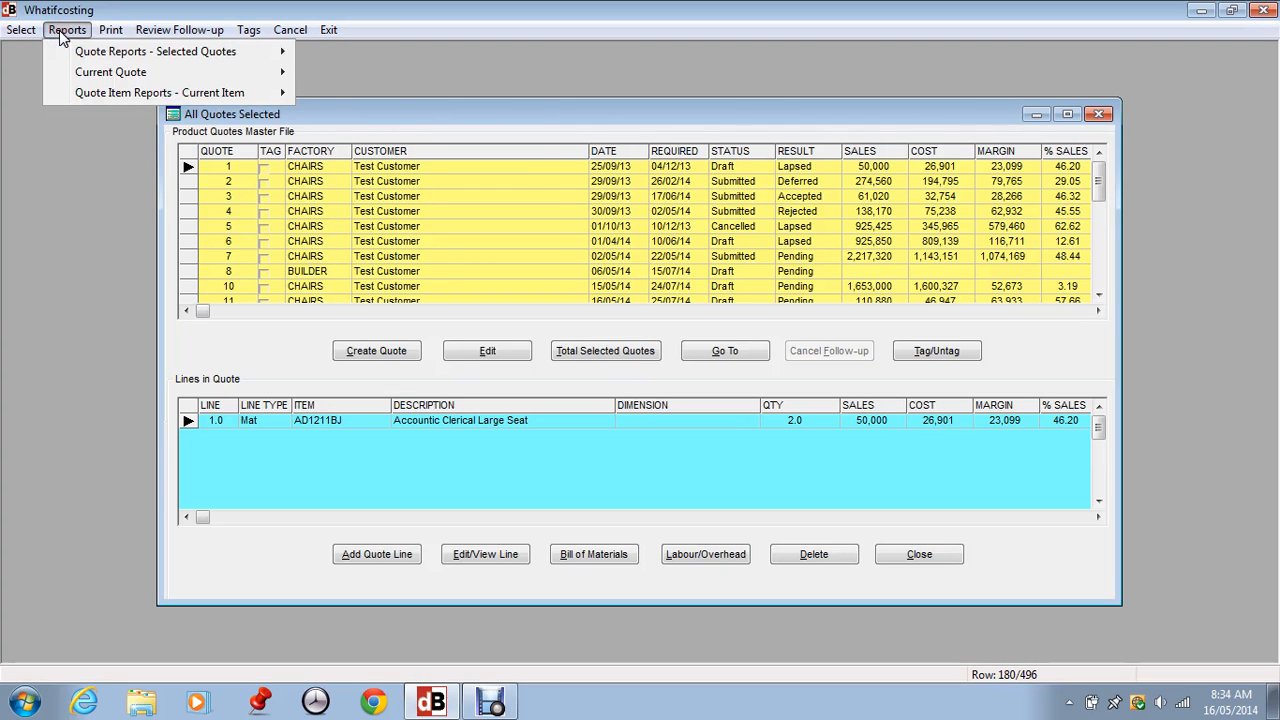
left_click(103, 55)
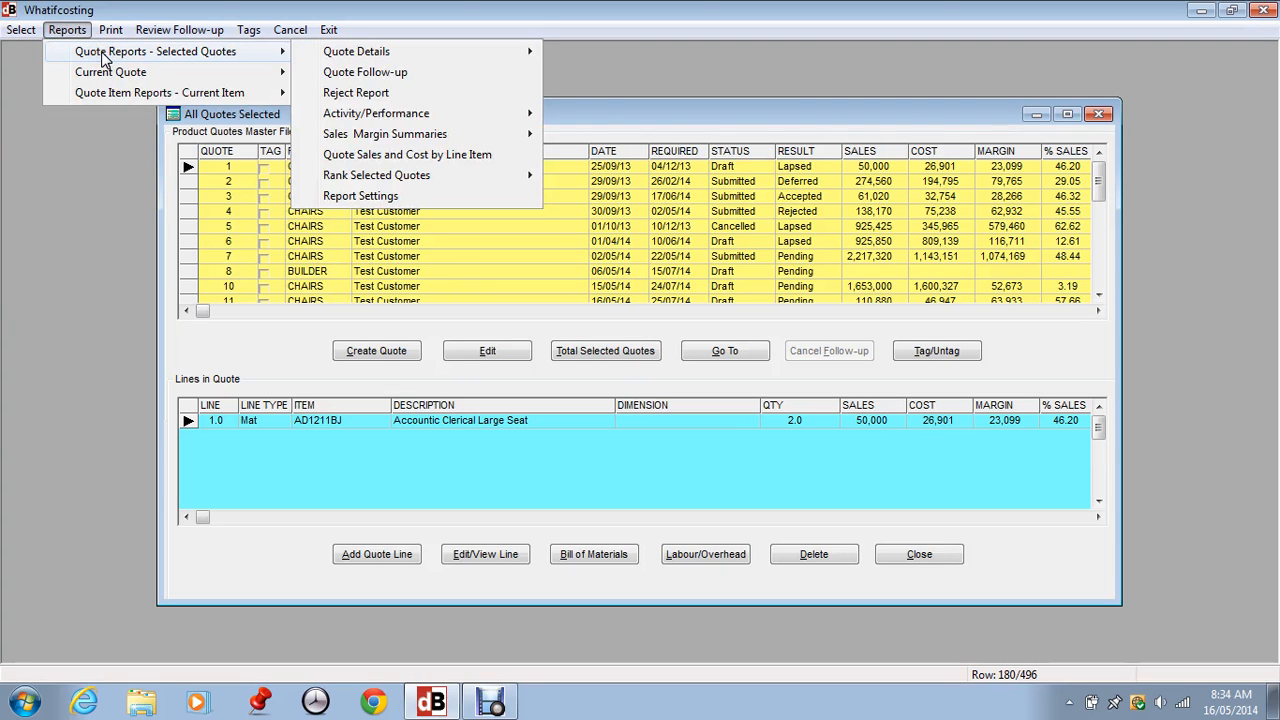
left_click(347, 75)
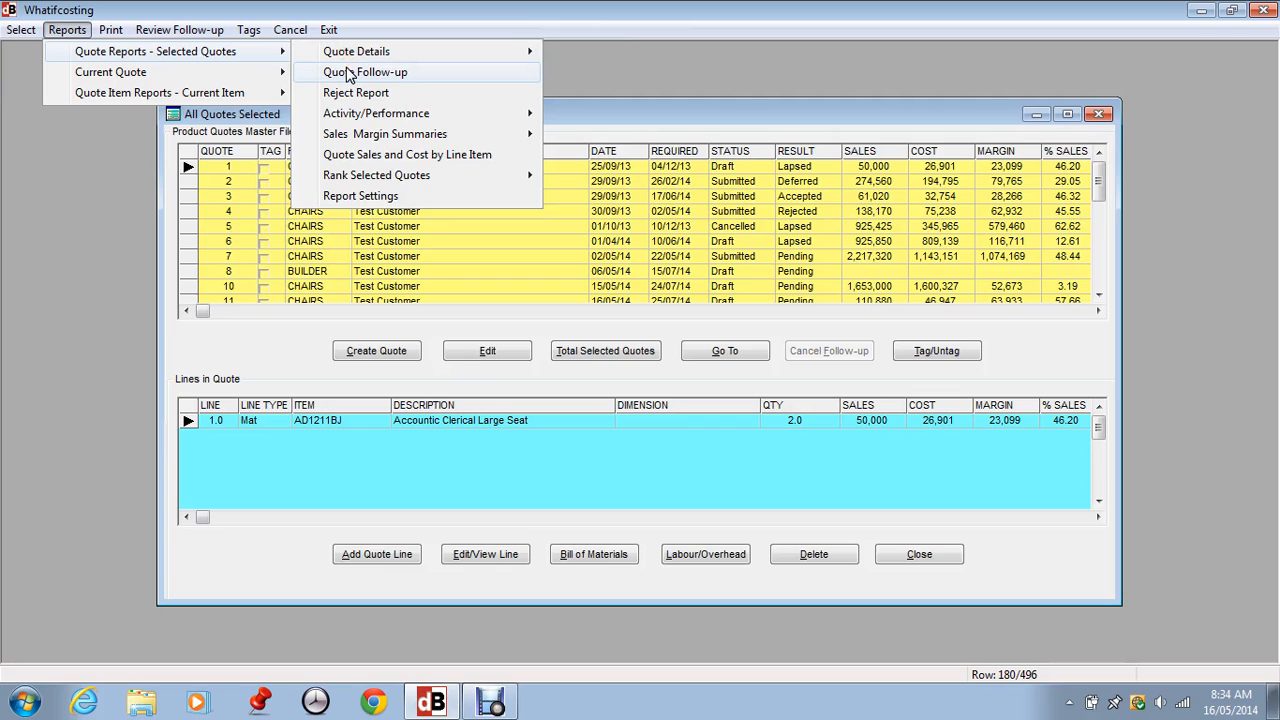
left_click(347, 75)
left_click(347, 75)
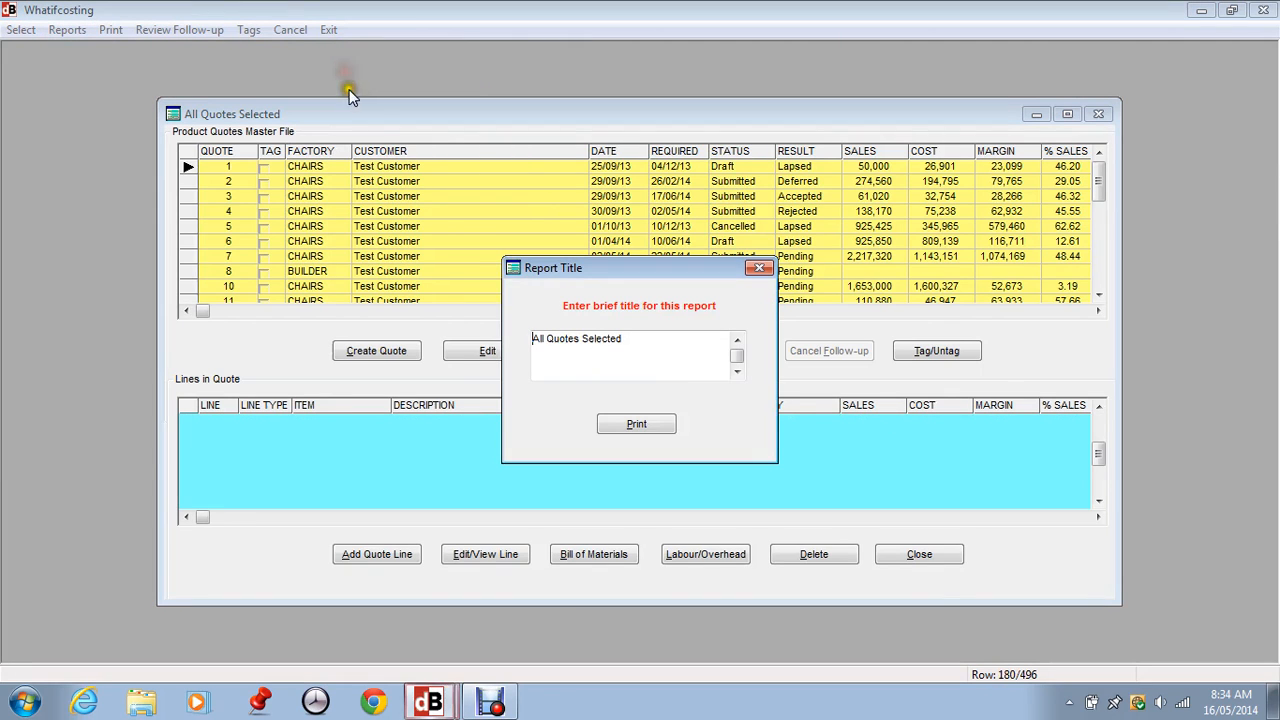
left_click(637, 425)
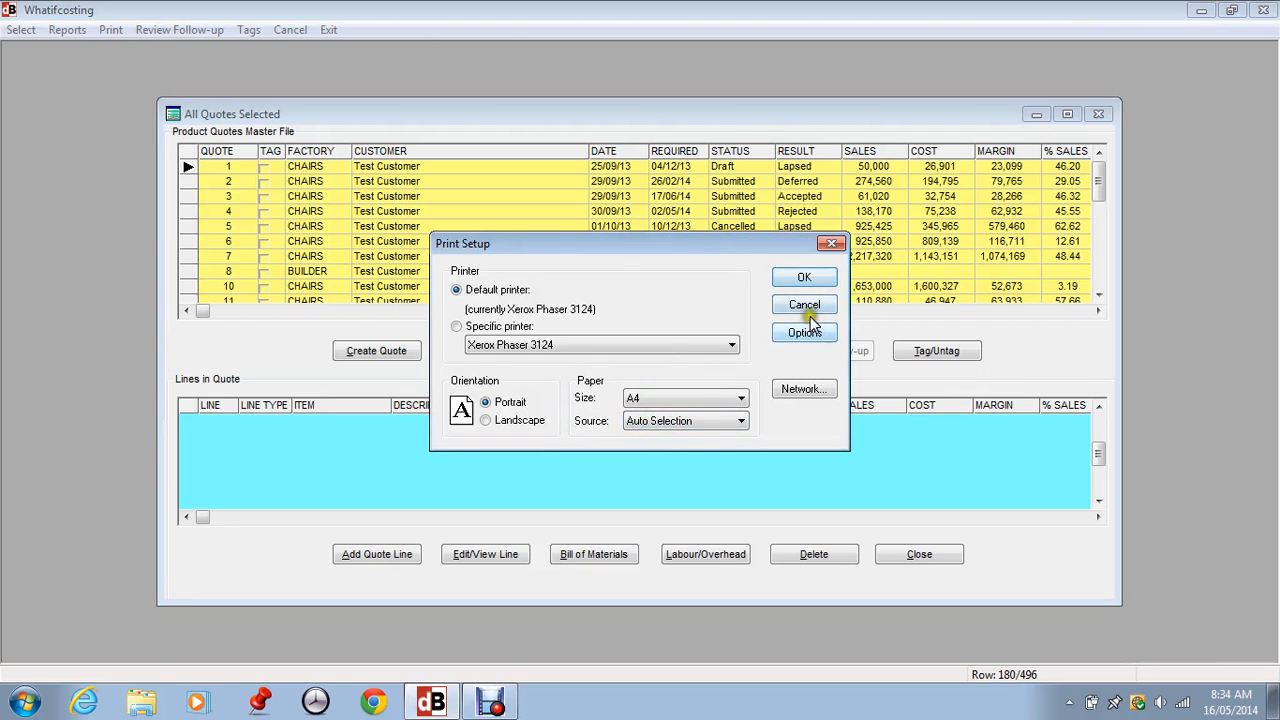
left_click(810, 306)
left_click(642, 413)
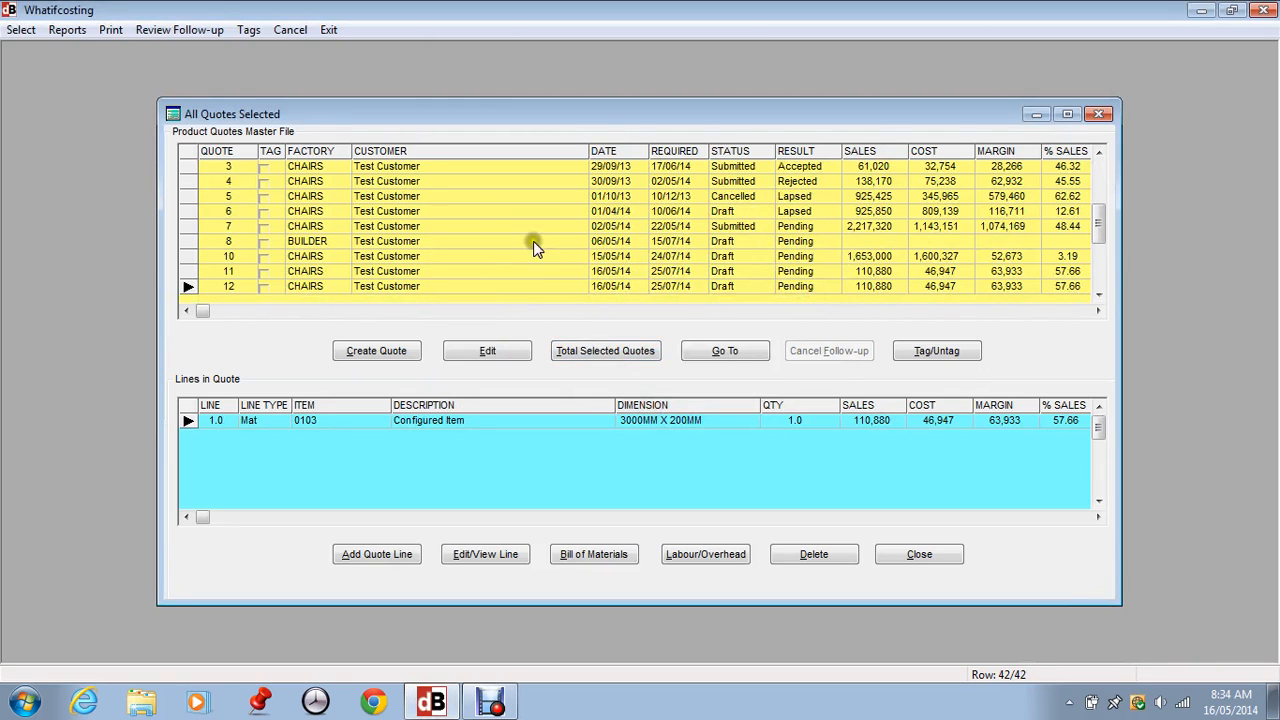
Review the quotes due for follow-up from 01/01/01 to 29/12/15, checking quotes 7 and 10, and close the review.
left_click(191, 30)
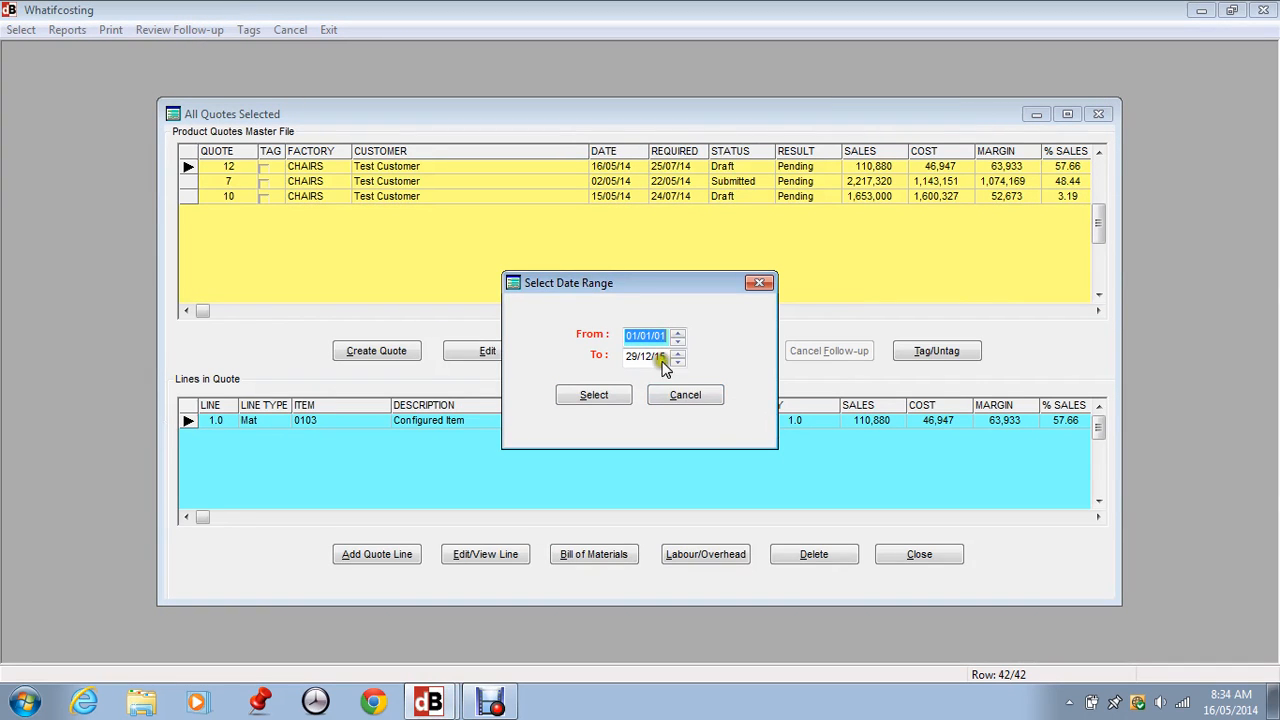
left_click(593, 395)
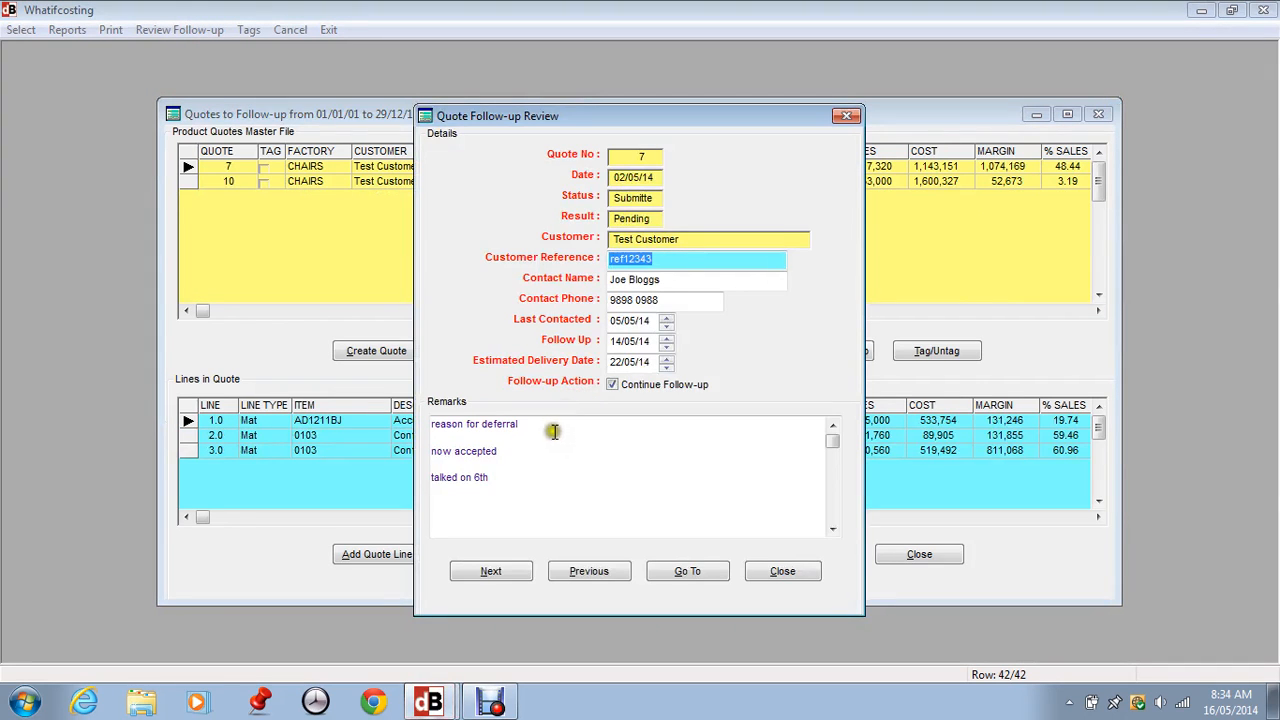
left_click(513, 572)
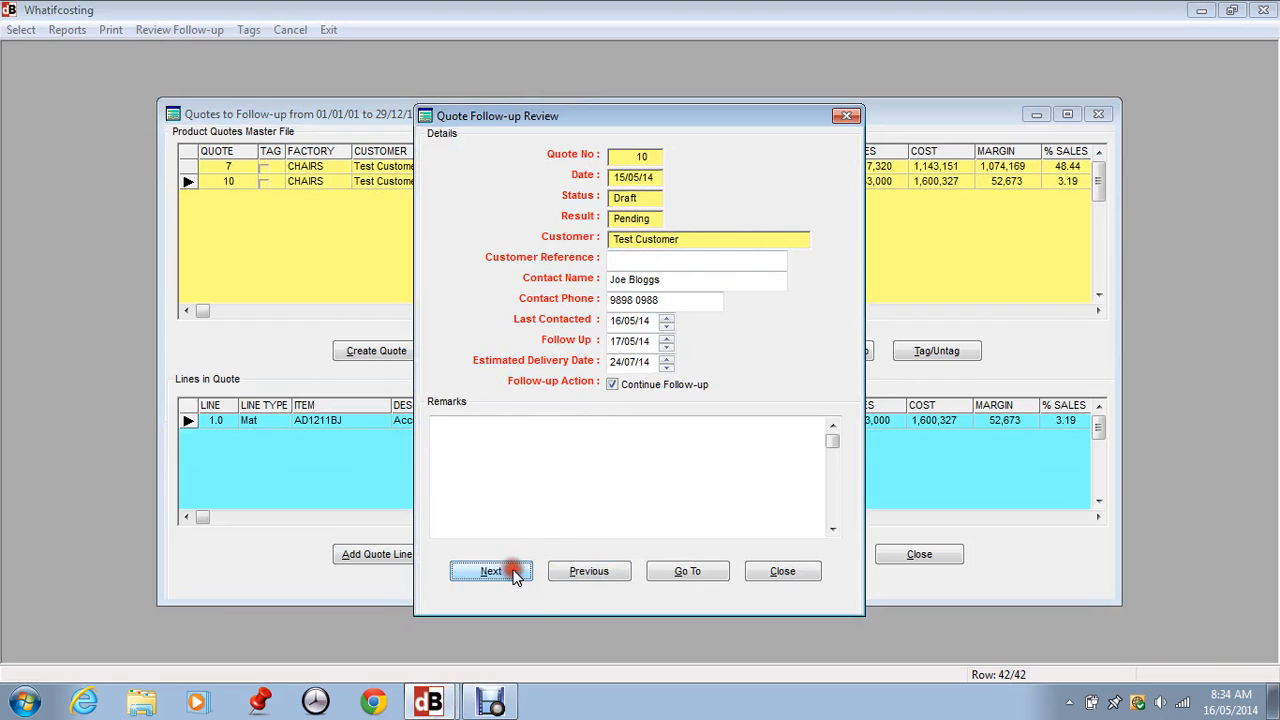
left_click(592, 582)
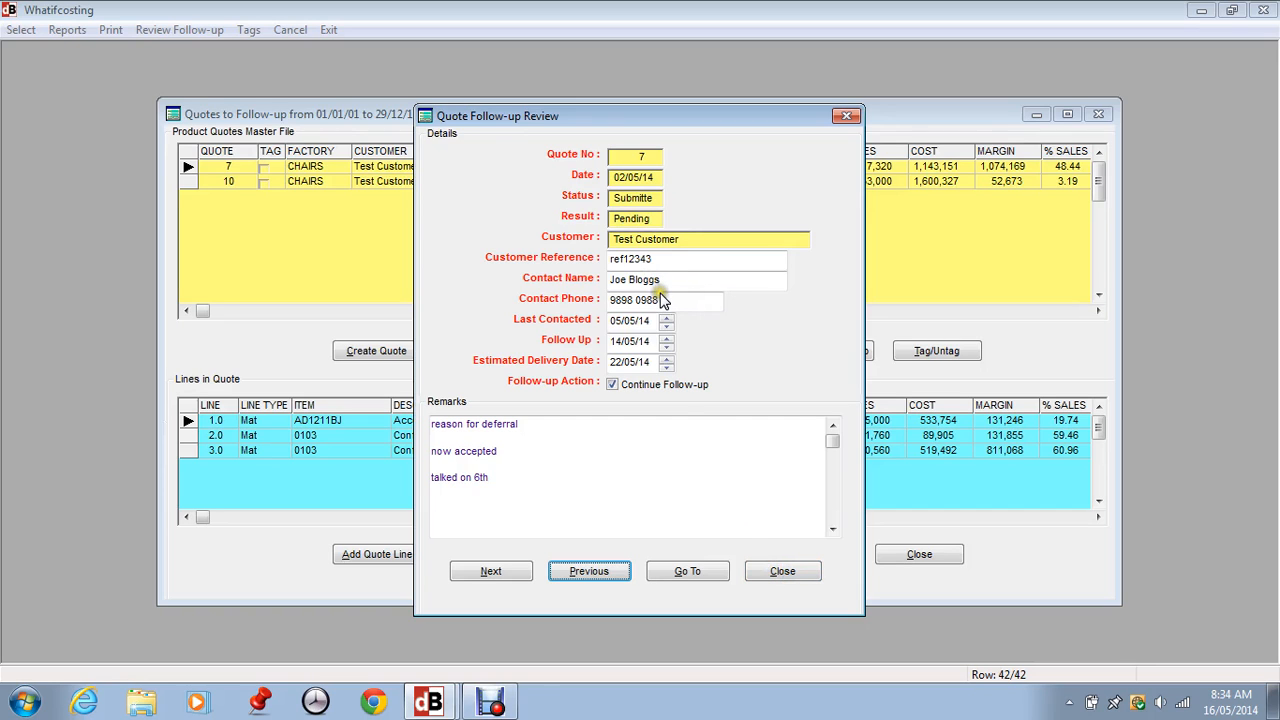
left_click(782, 571)
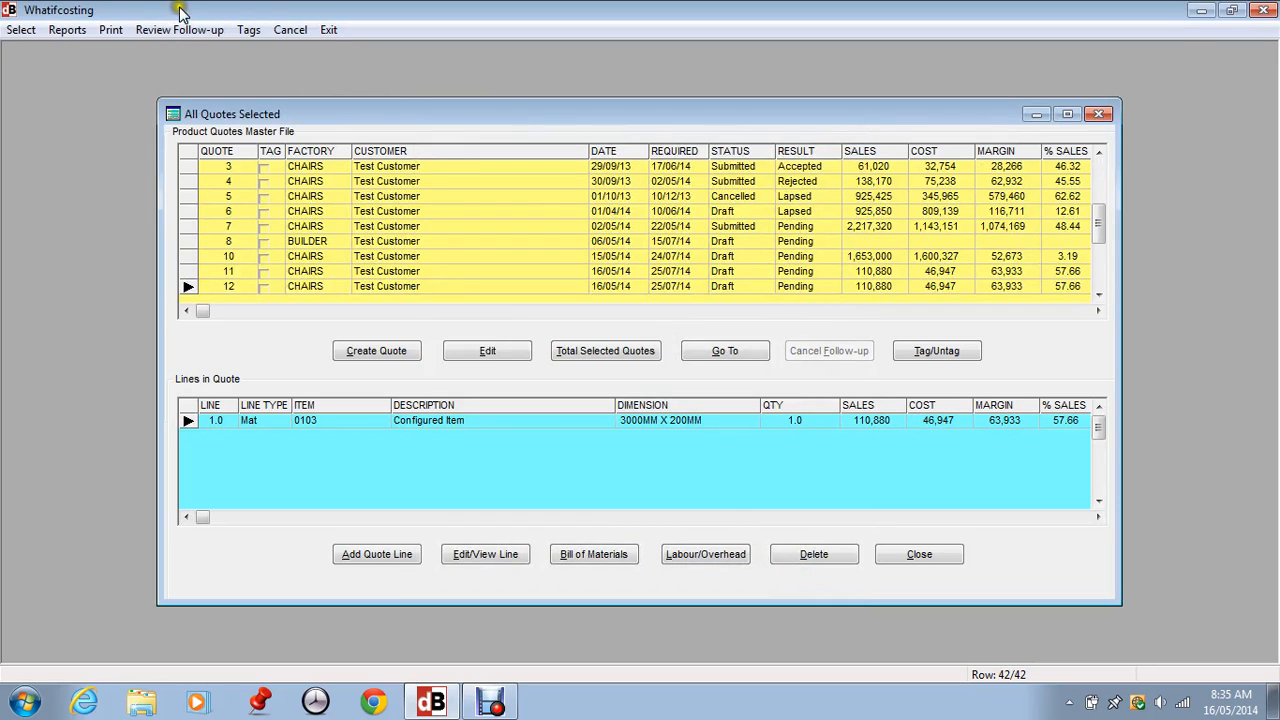
Look through the reports offered for the selected quotes, the current quote and the current item, and exit the quotes list.
left_click(84, 31)
mouse_move(91, 55)
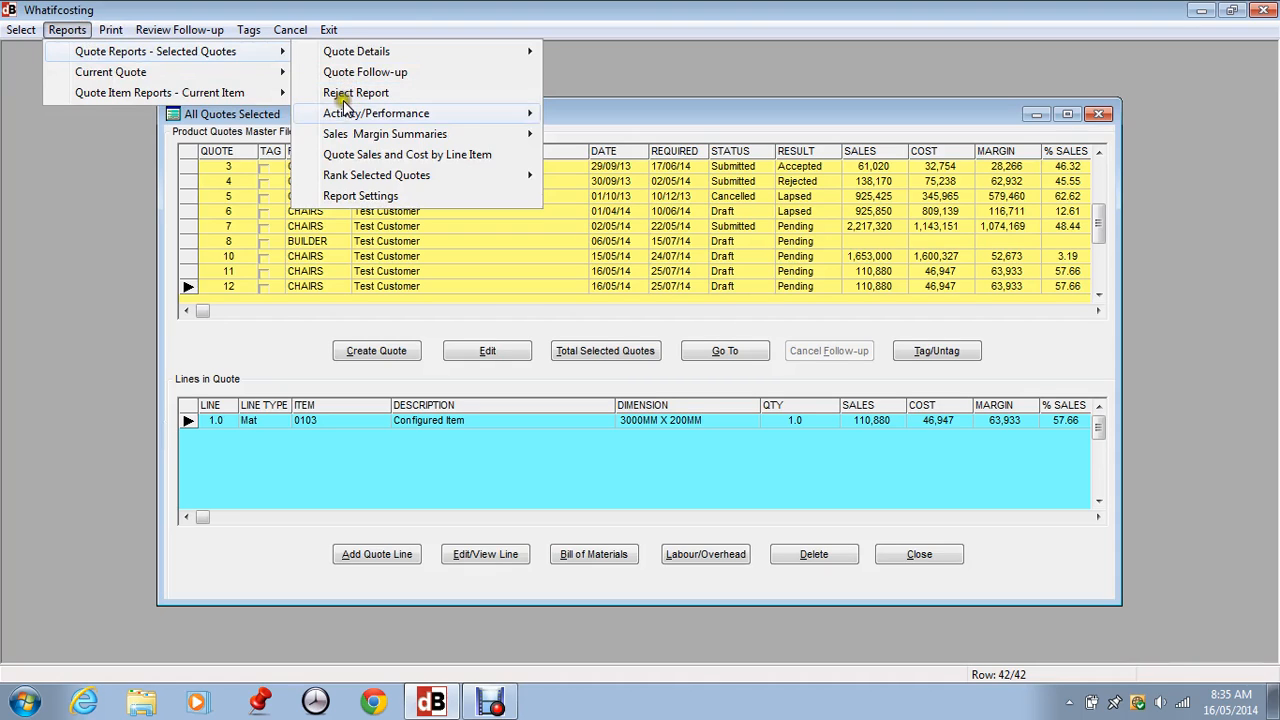
mouse_move(345, 118)
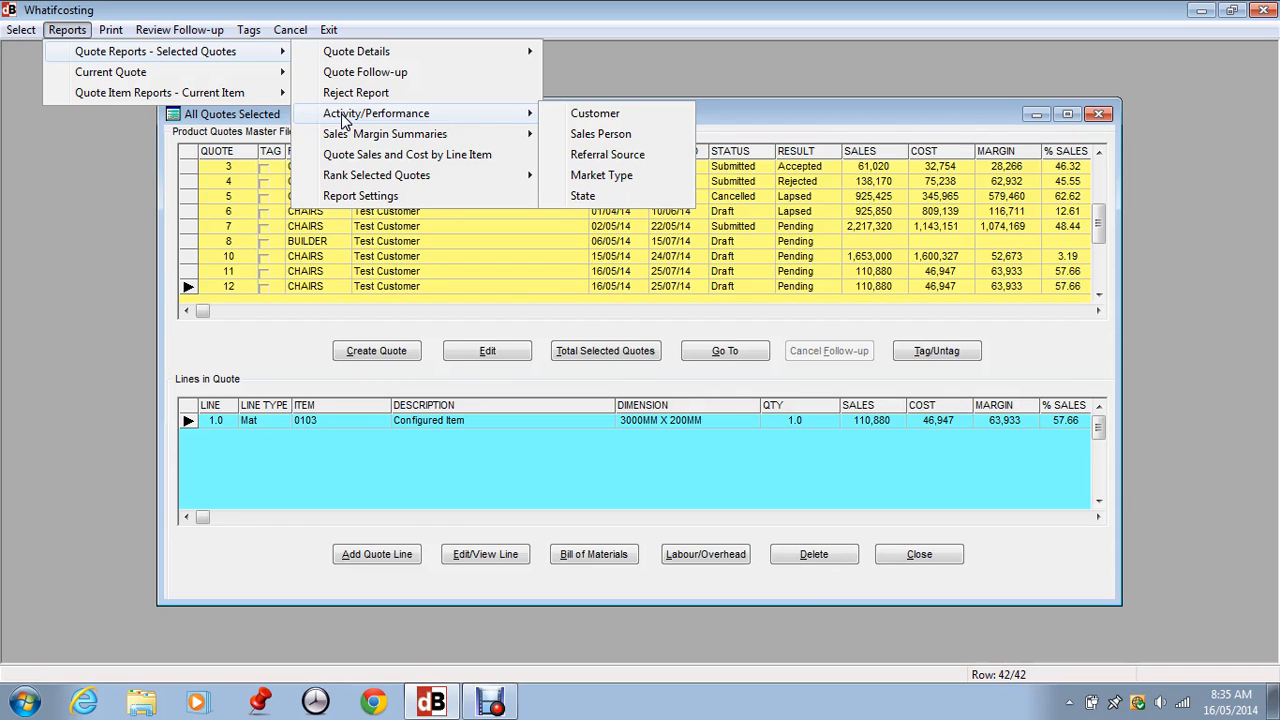
mouse_move(343, 140)
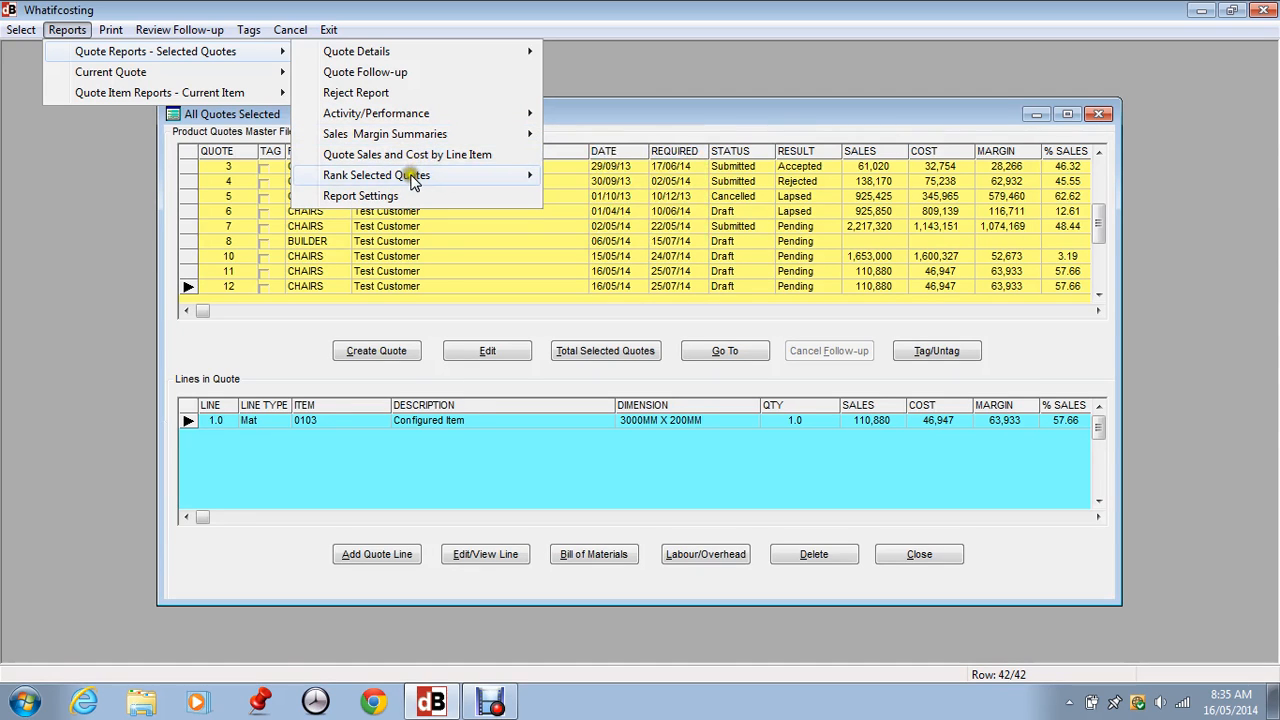
mouse_move(414, 180)
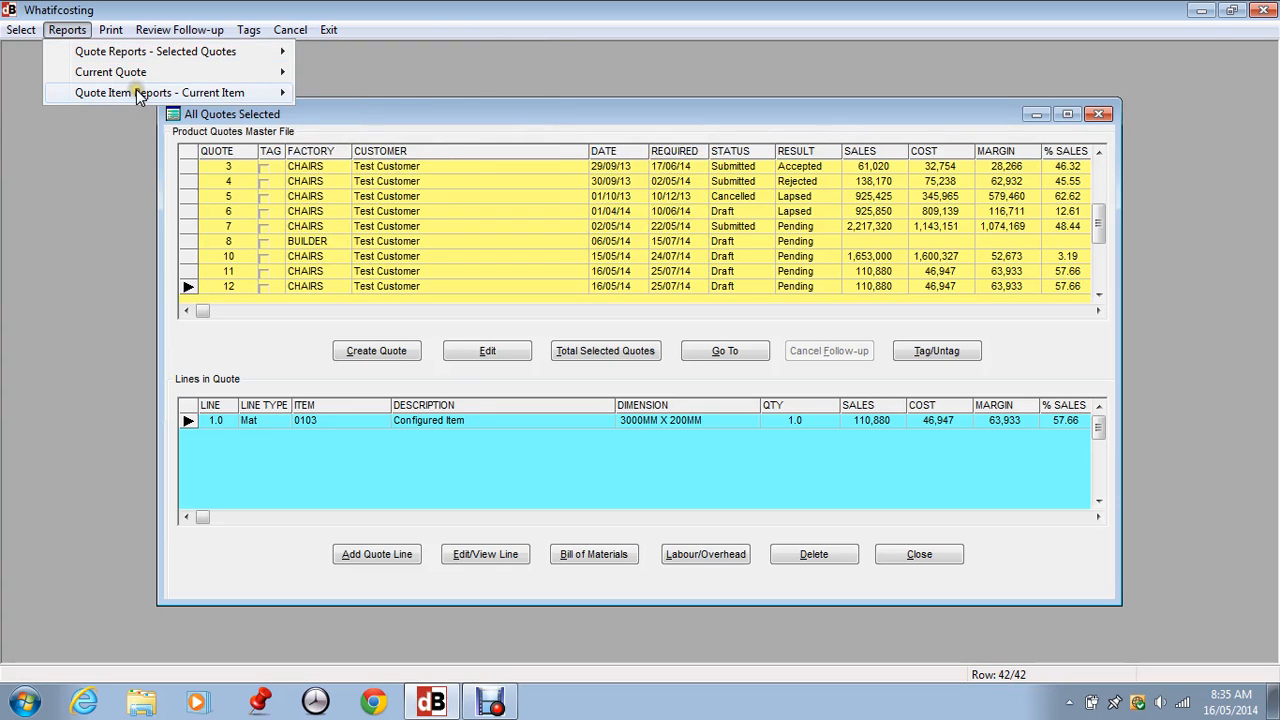
mouse_move(126, 92)
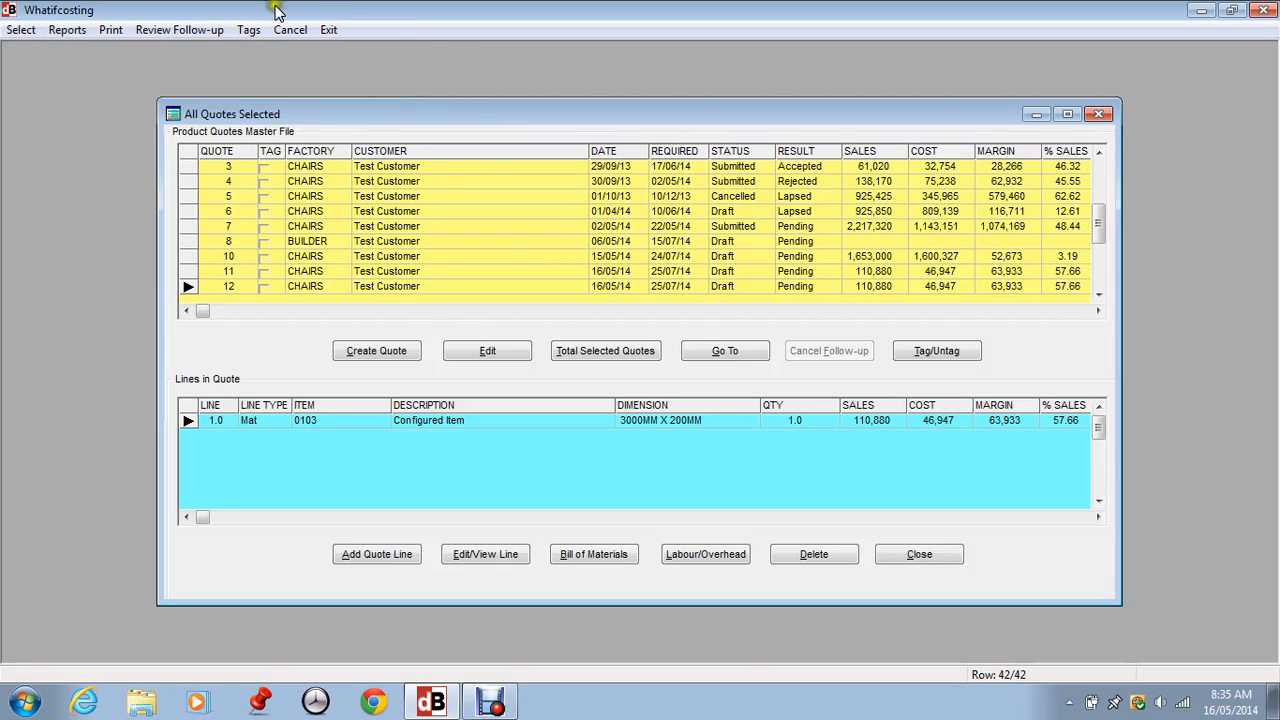
left_click(328, 29)
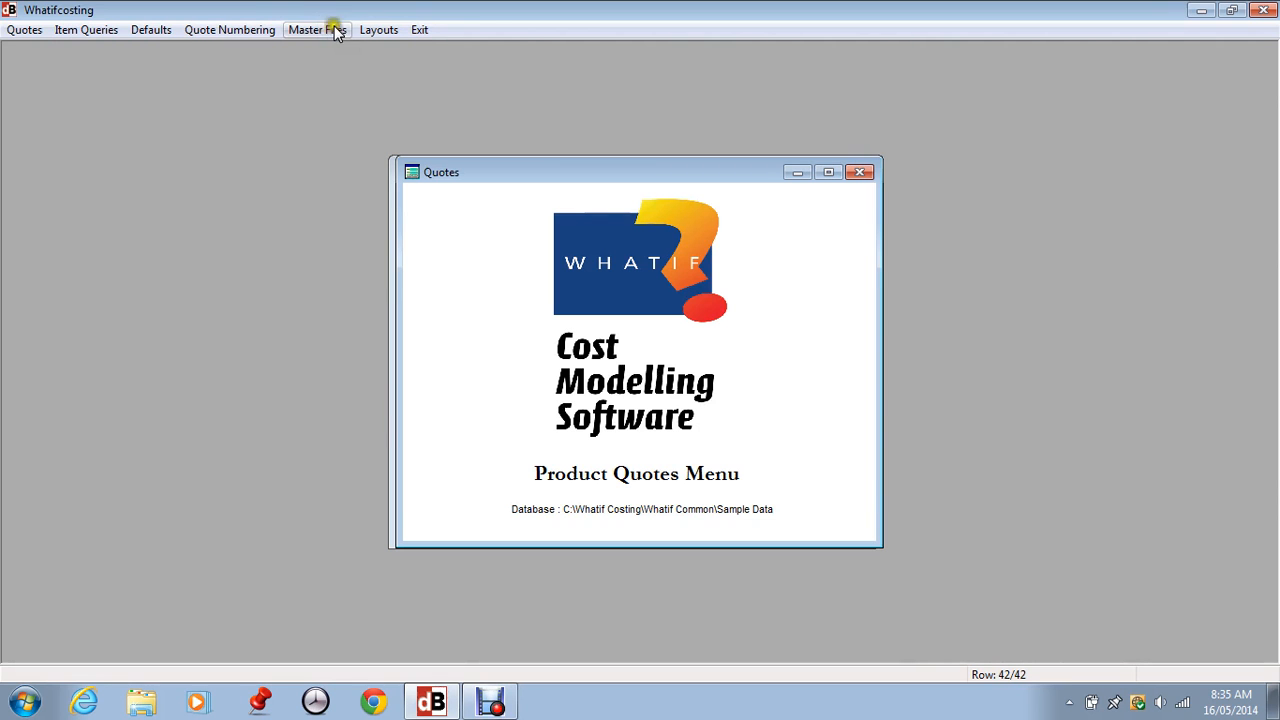
Open the user-defined designs for pre-printed quote layouts and look over the list.
left_click(368, 31)
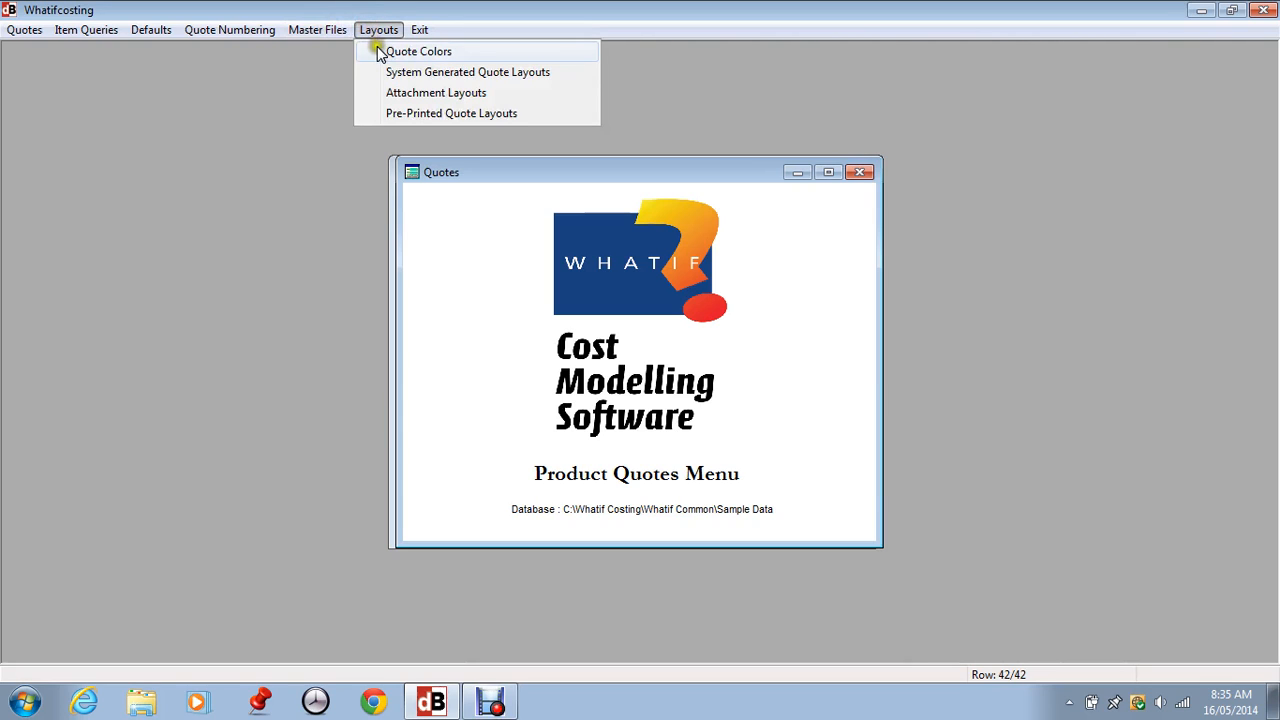
left_click(412, 115)
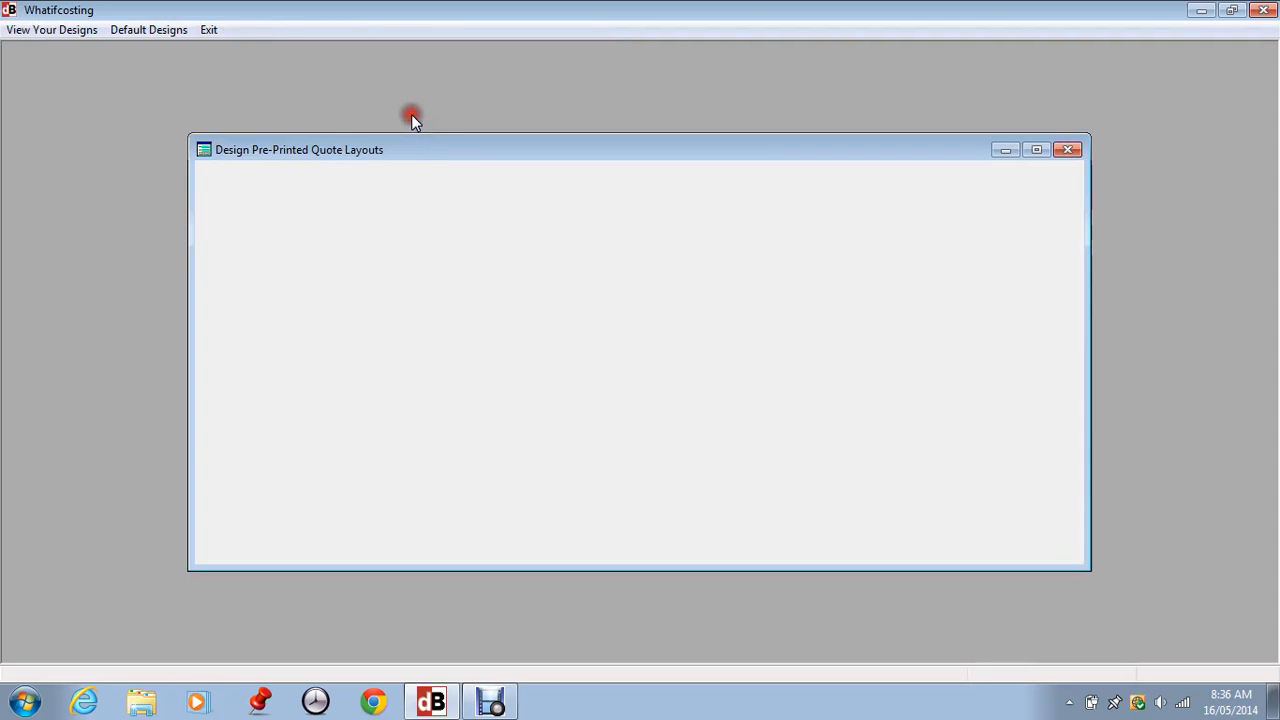
left_click(612, 506)
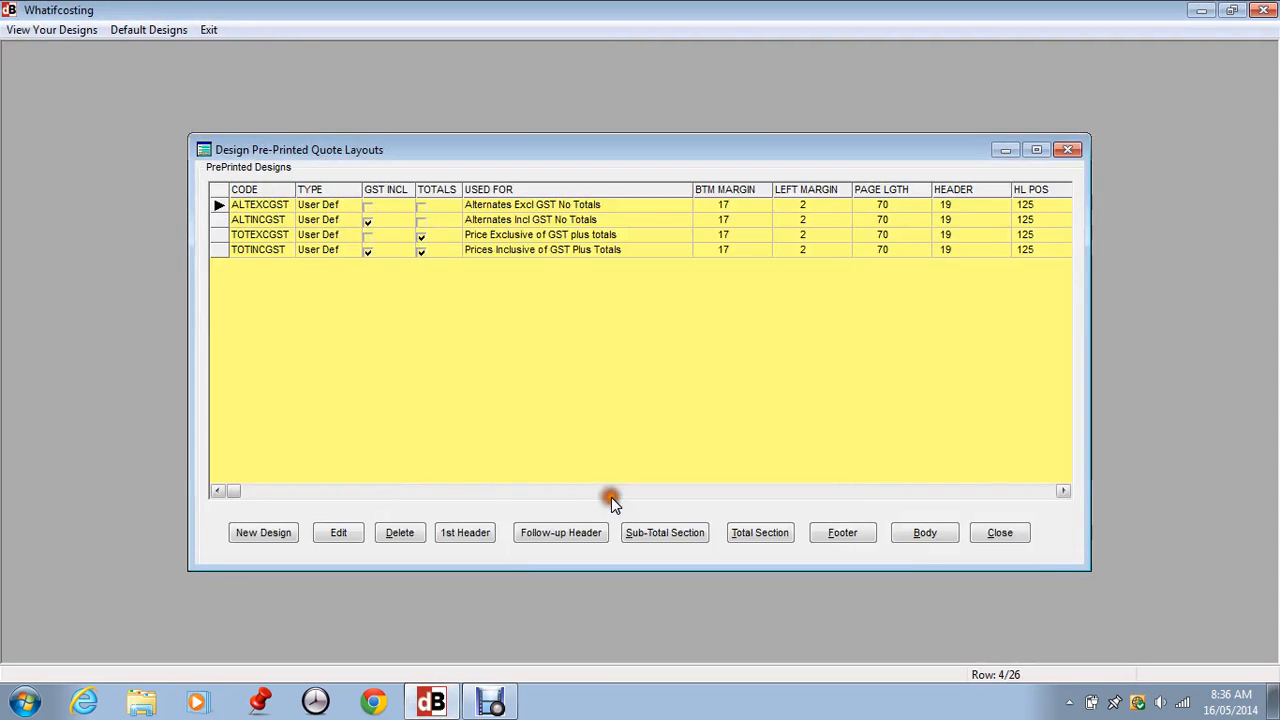
left_click(300, 324)
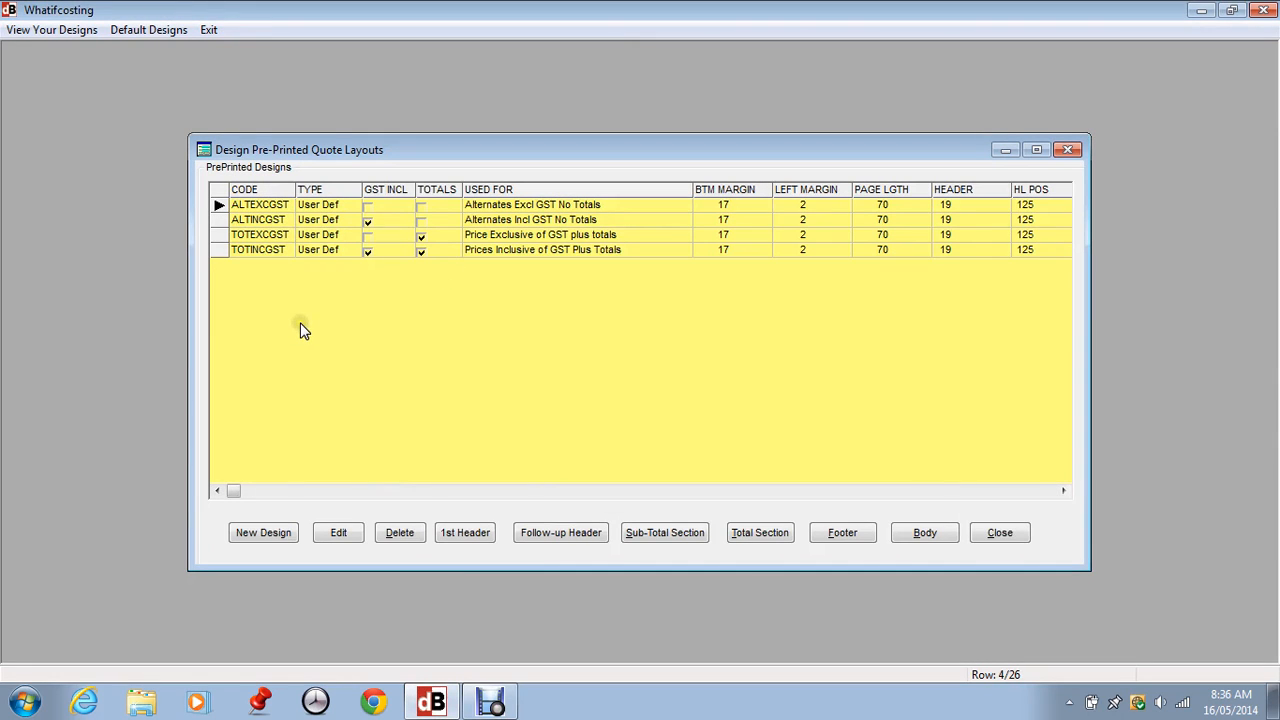
left_click(326, 307)
left_click(332, 311)
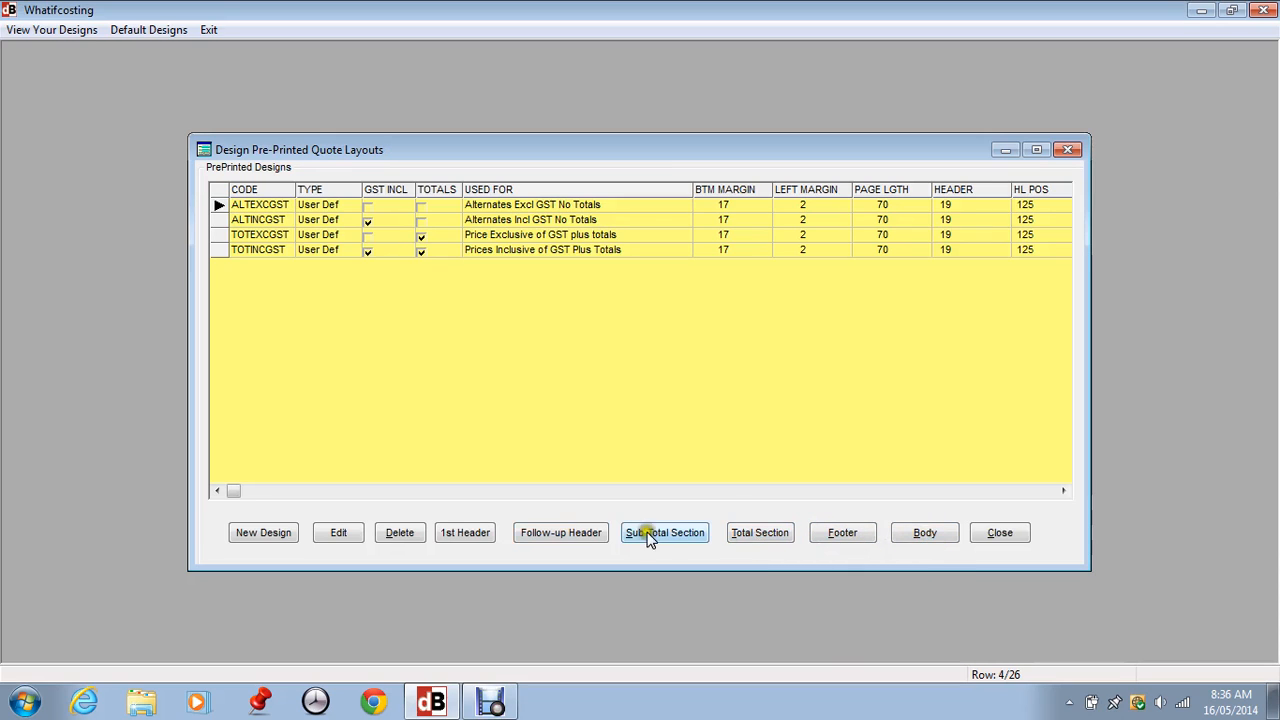
Examine the body lines of the ALTEXCGST pre-printed layout and close them.
left_click(925, 536)
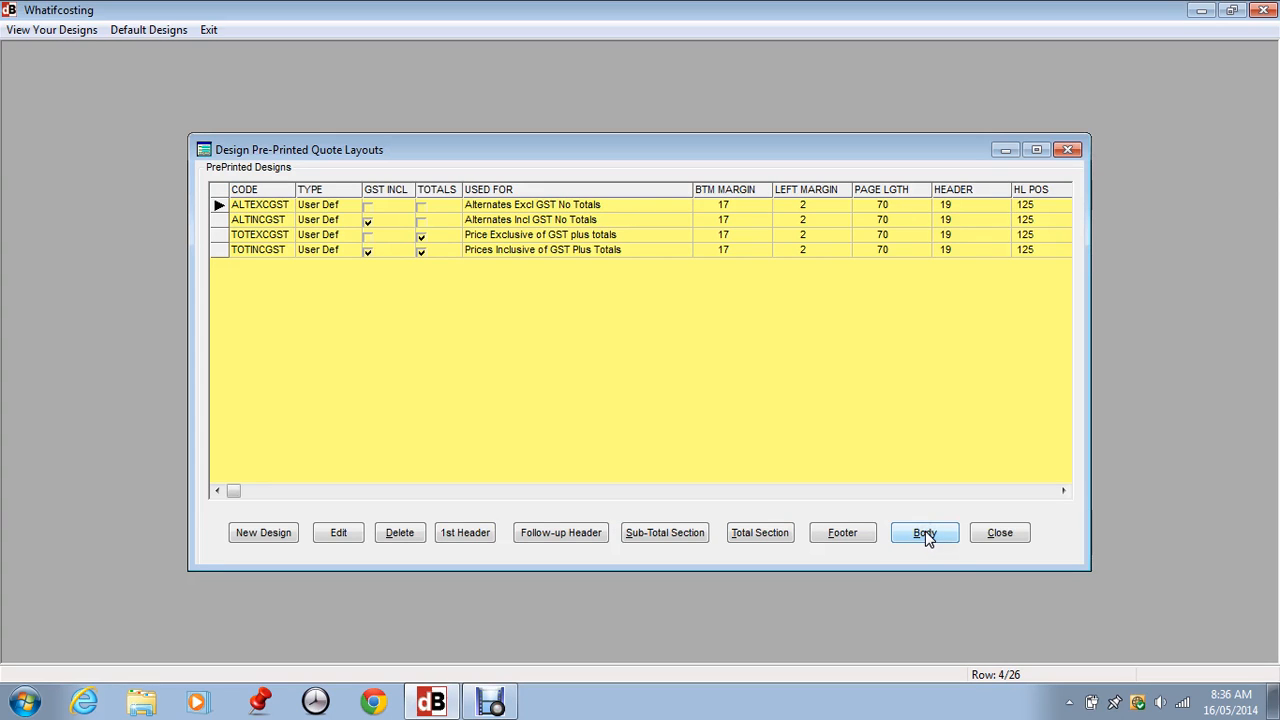
left_click(925, 536)
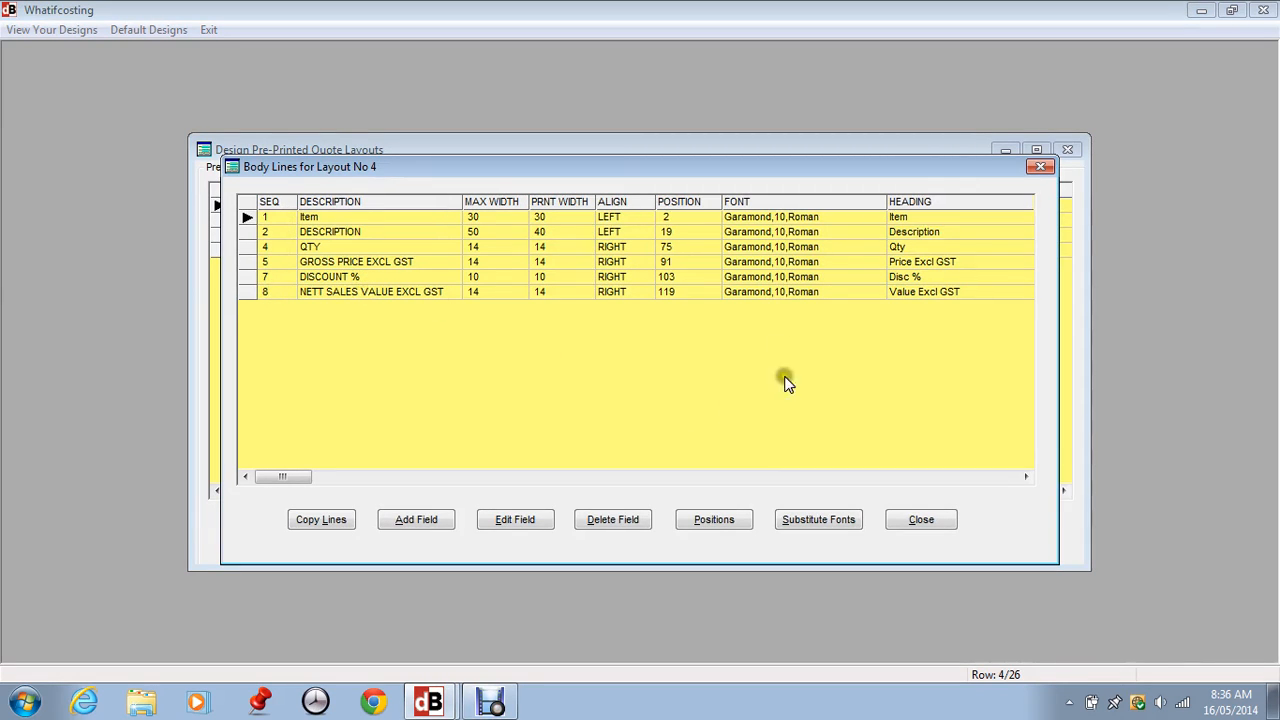
left_click(920, 519)
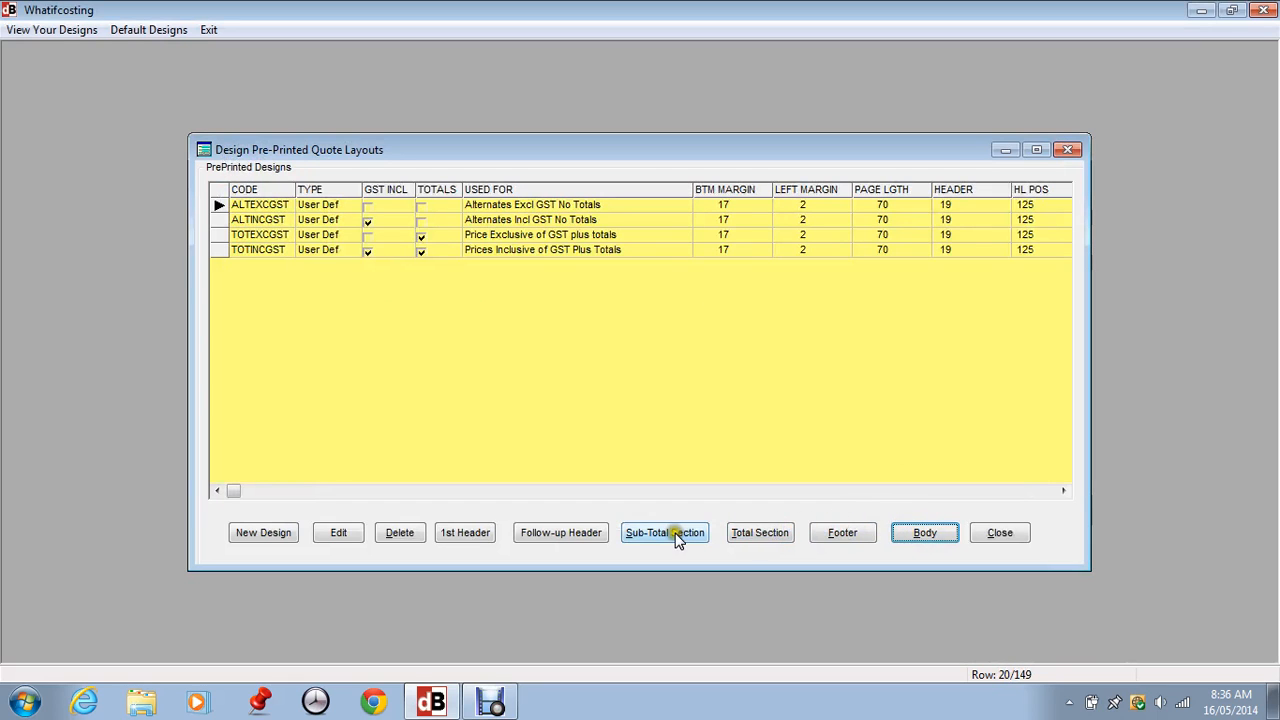
View the follow-up header and the footer of the ALTEXCGST layout, and close the pre-printed quote layouts.
left_click(571, 533)
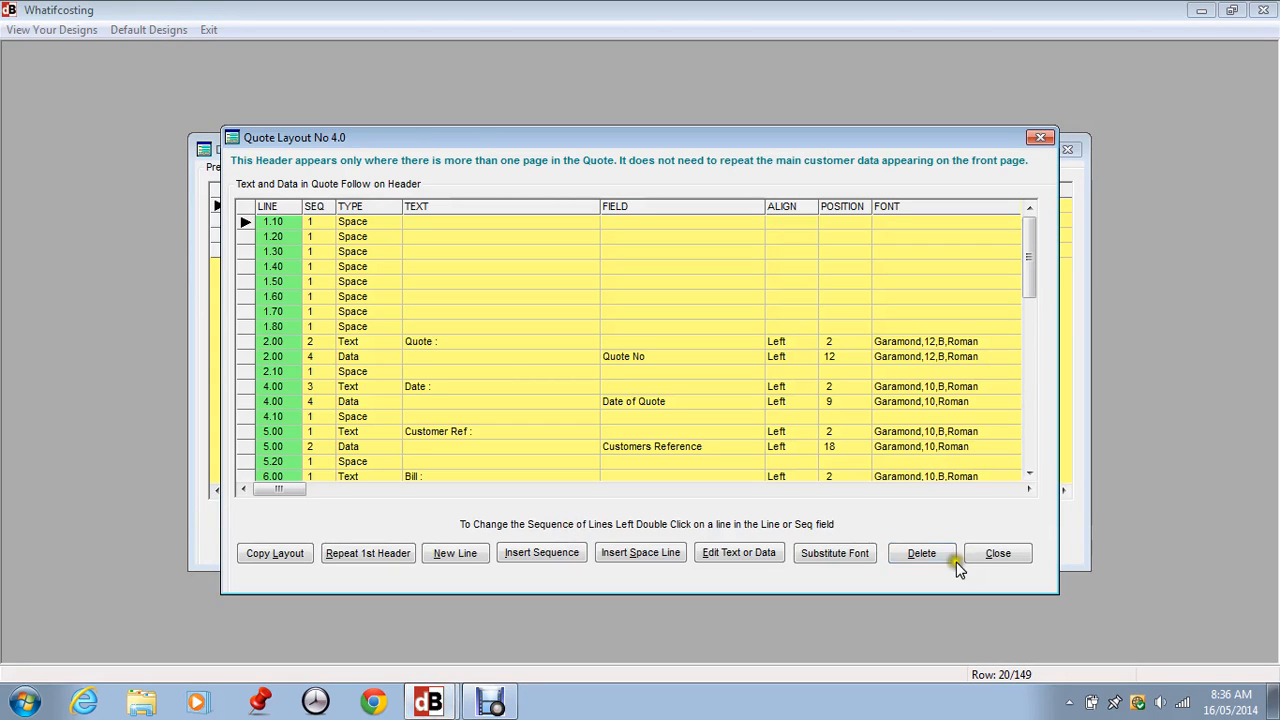
left_click(1000, 556)
left_click(870, 532)
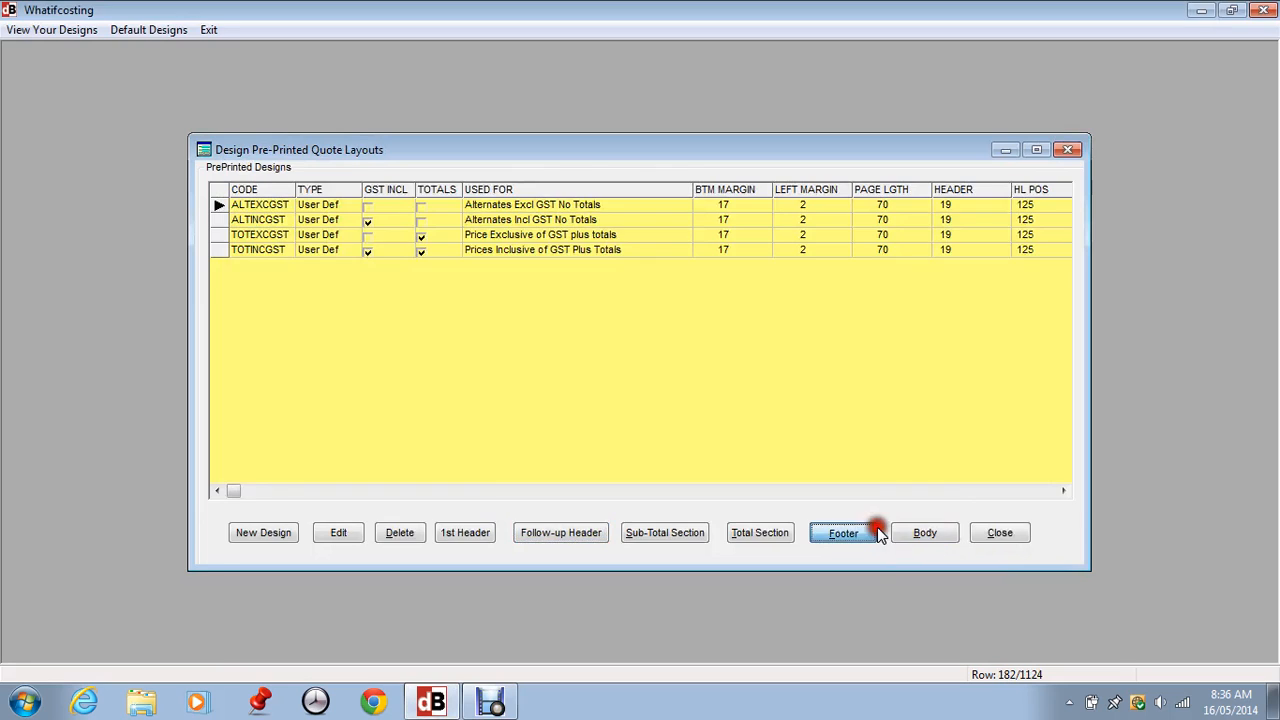
left_click(982, 535)
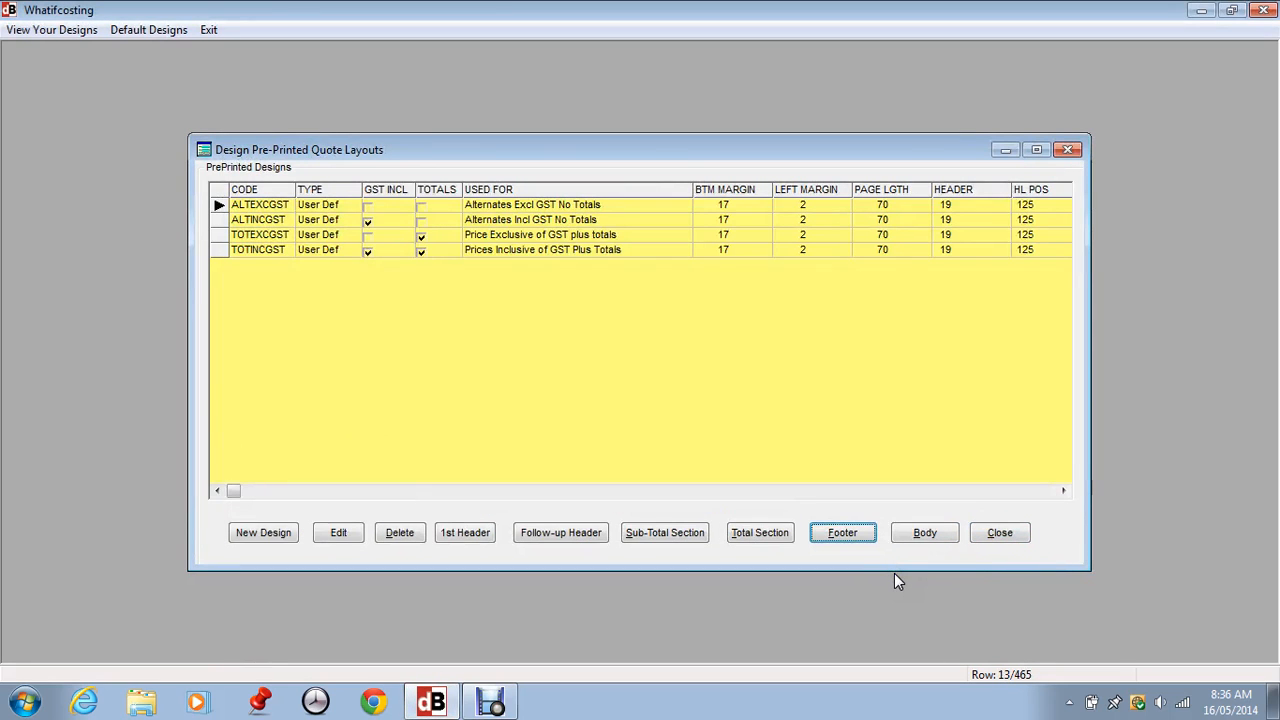
left_click(985, 533)
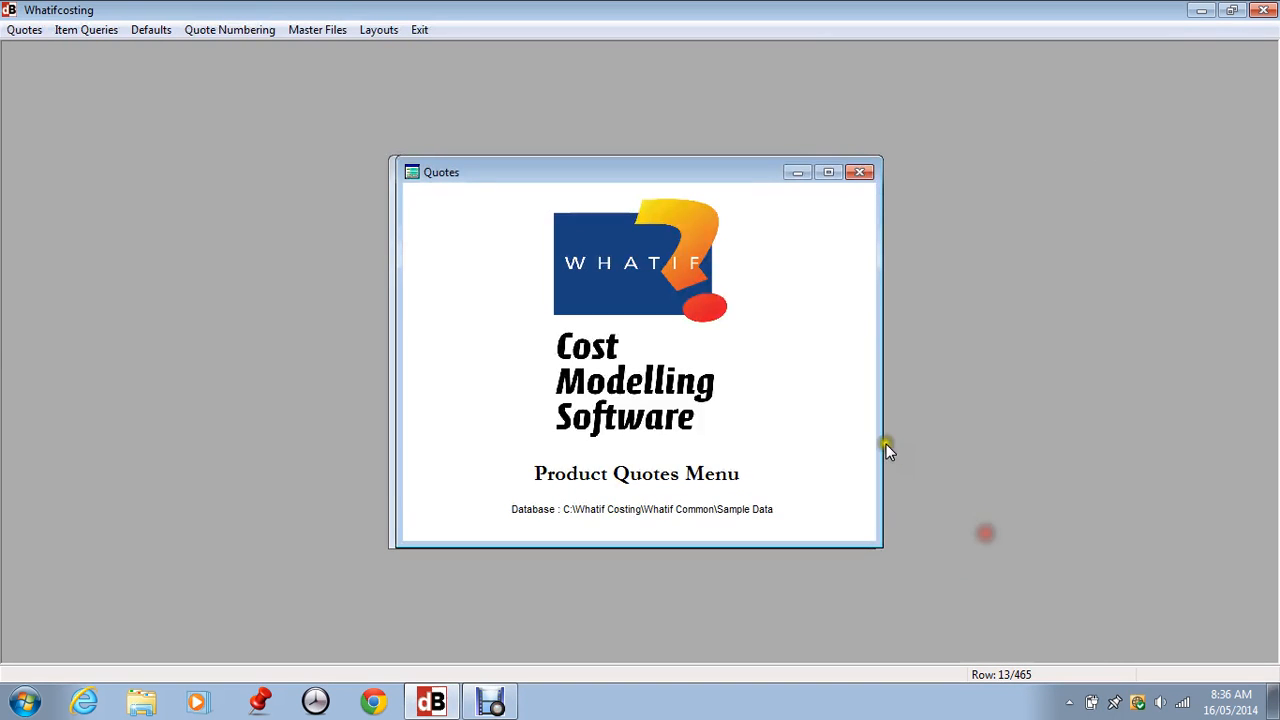
Open the system generated quote layouts, examine the layout details of the EXCGST design, and close the details.
left_click(378, 29)
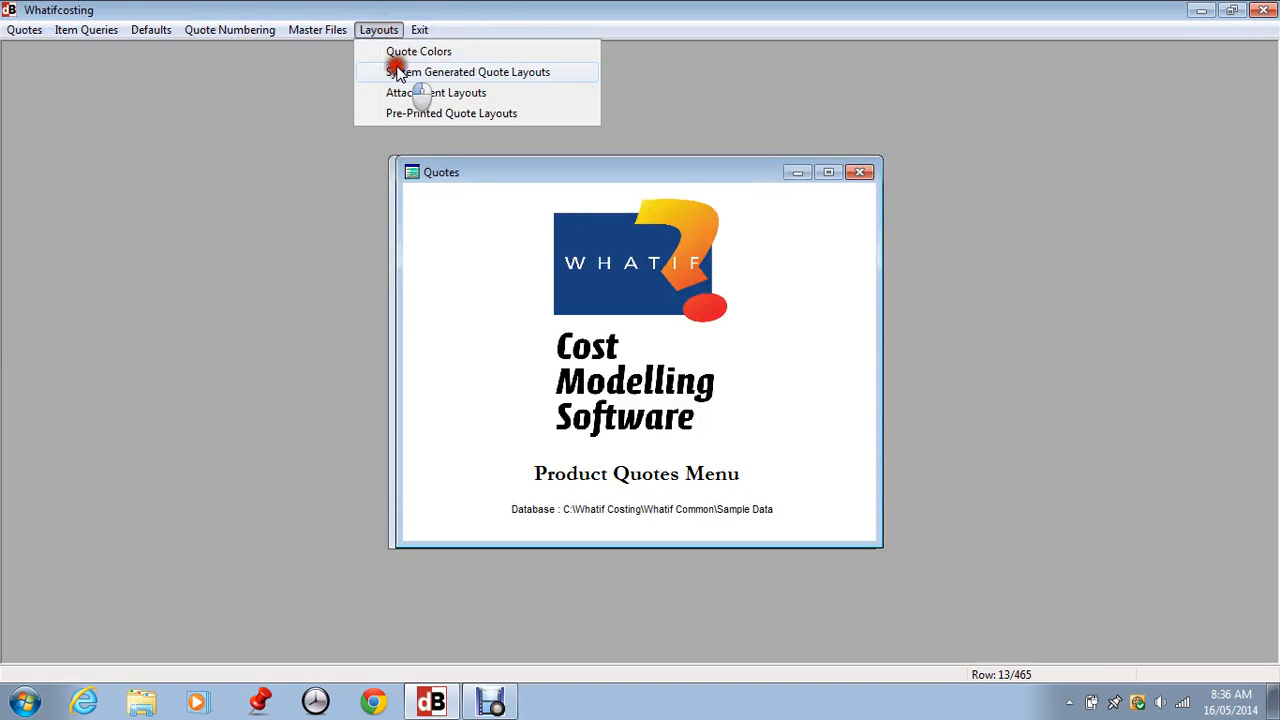
left_click(398, 72)
left_click(620, 500)
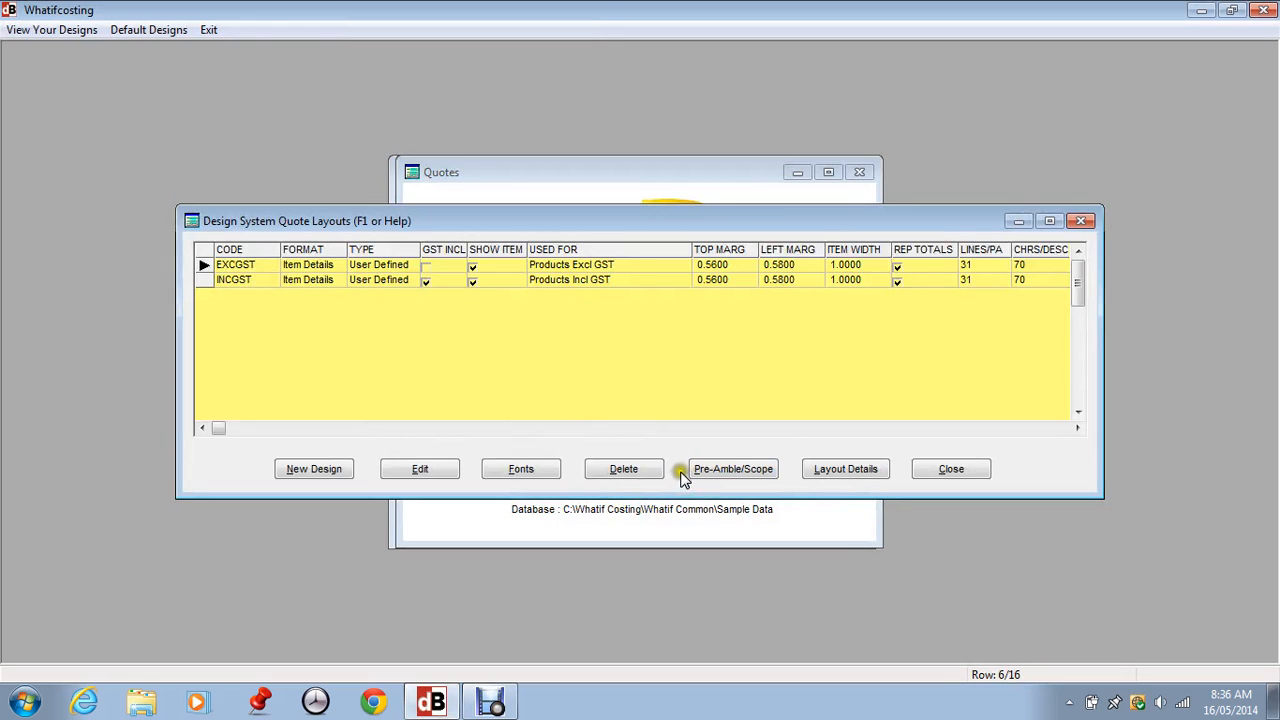
left_click(845, 470)
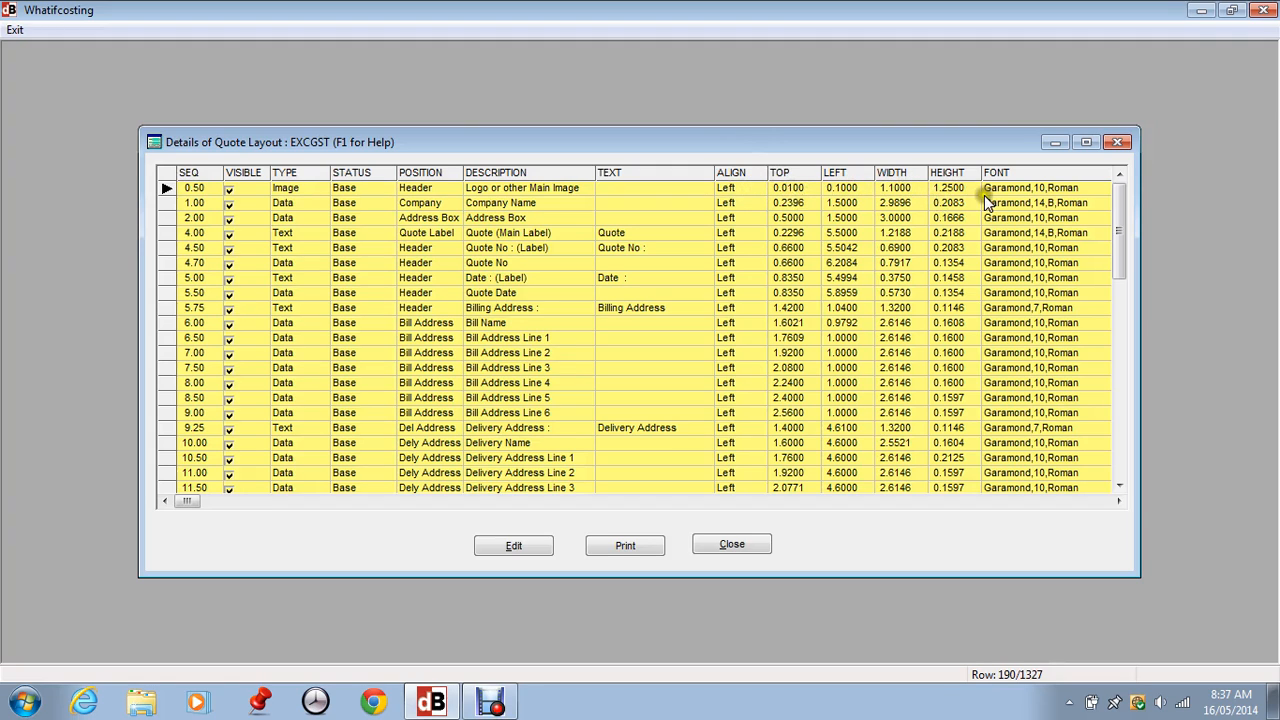
left_click(755, 553)
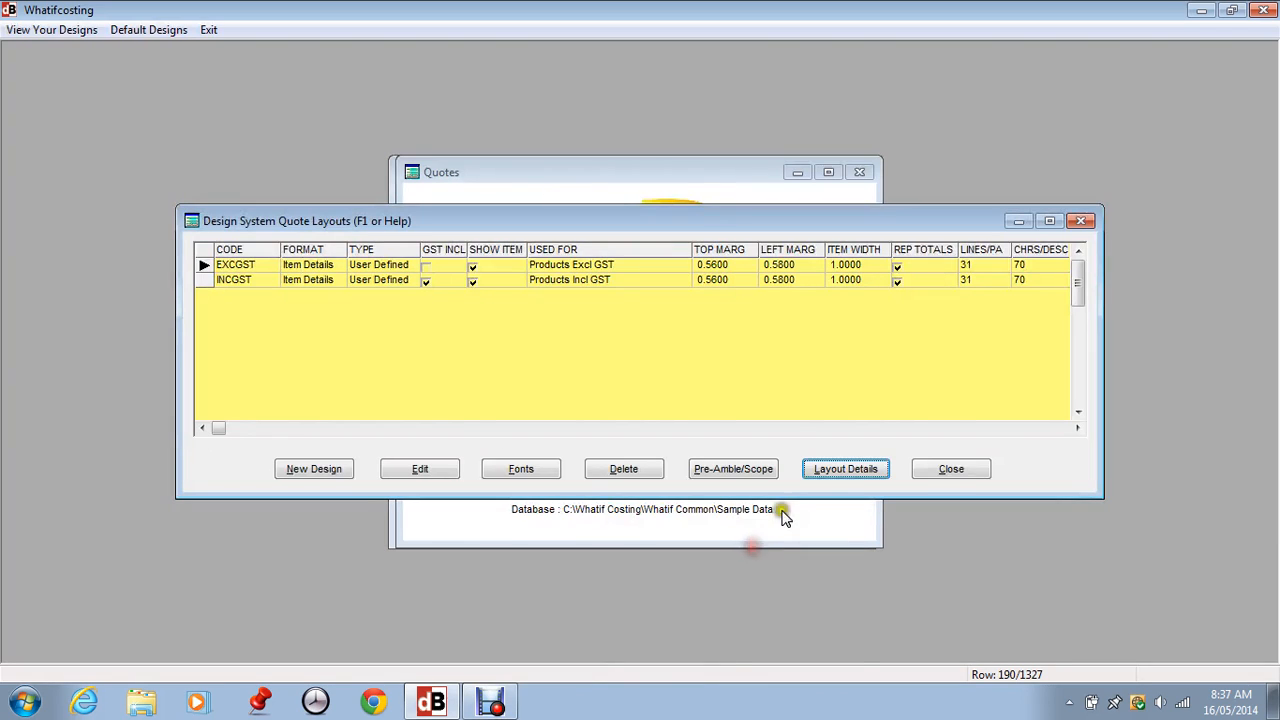
Compare the user-defined EXCGST and INCGST system layouts with the default designs, and close the system quote layouts.
left_click(203, 282)
left_click(203, 268)
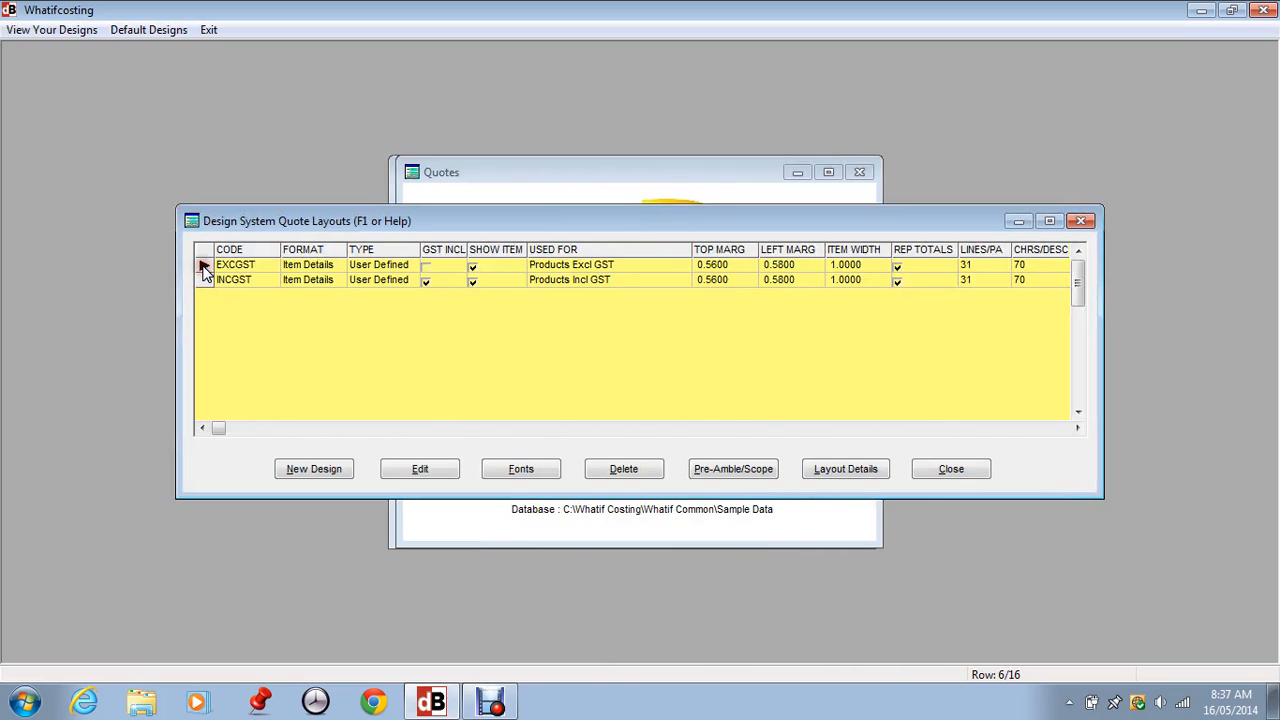
left_click(201, 282)
left_click(224, 265)
left_click(226, 282)
left_click(161, 31)
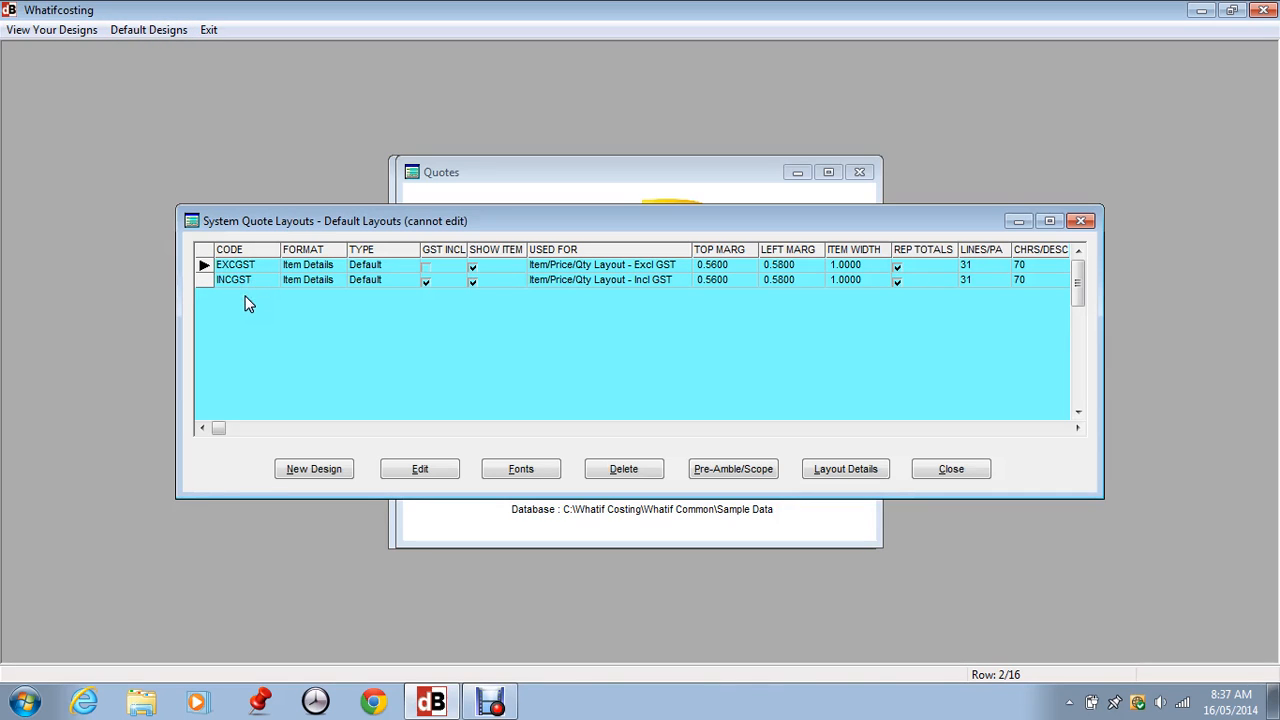
left_click(18, 32)
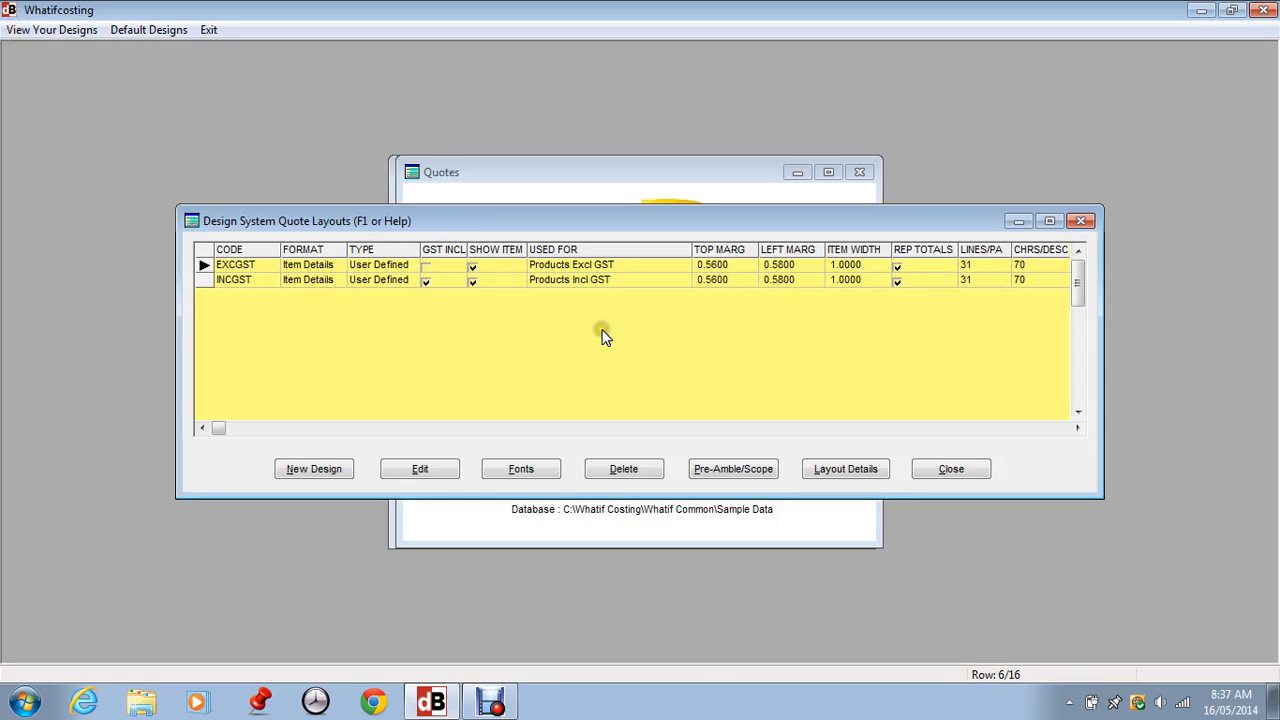
left_click(142, 30)
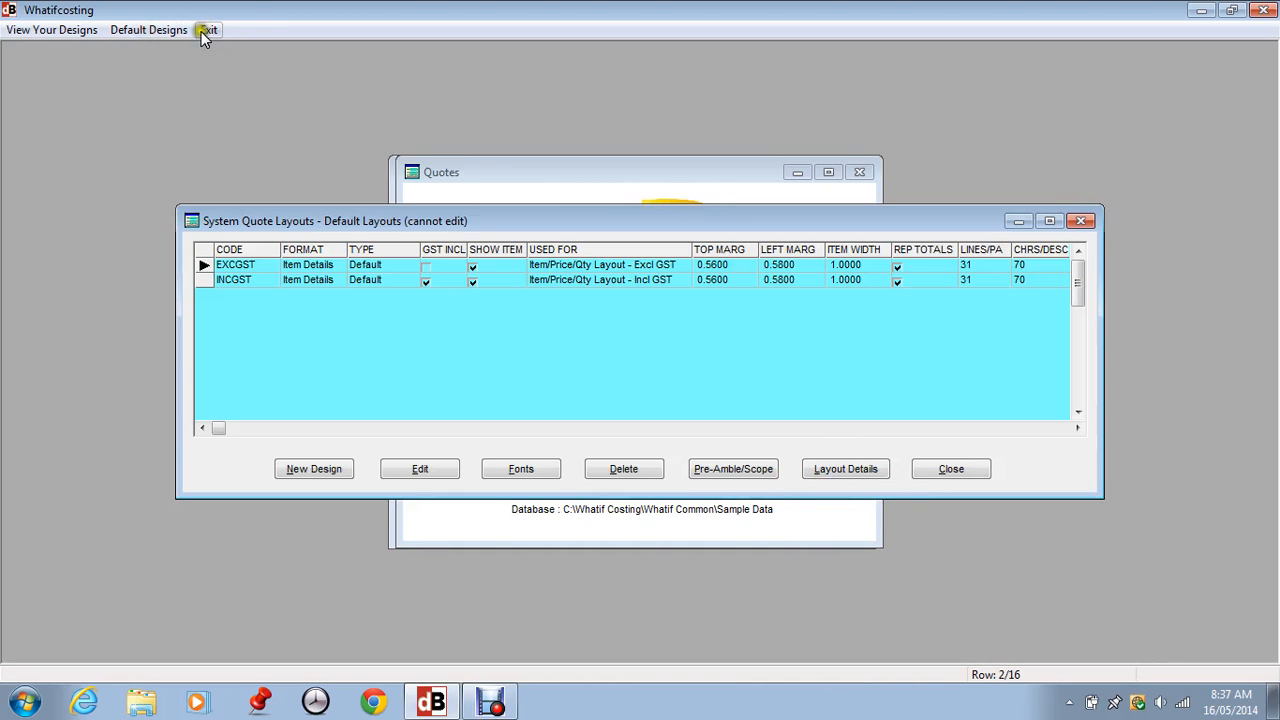
left_click(951, 469)
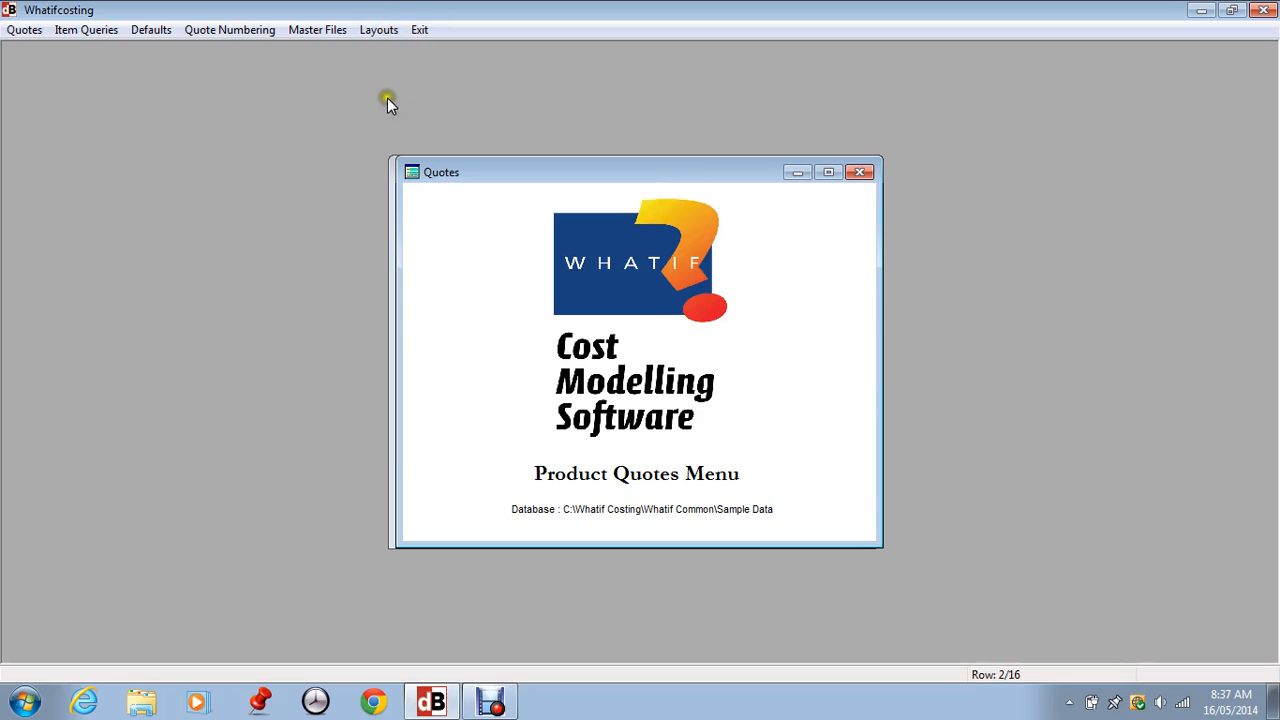